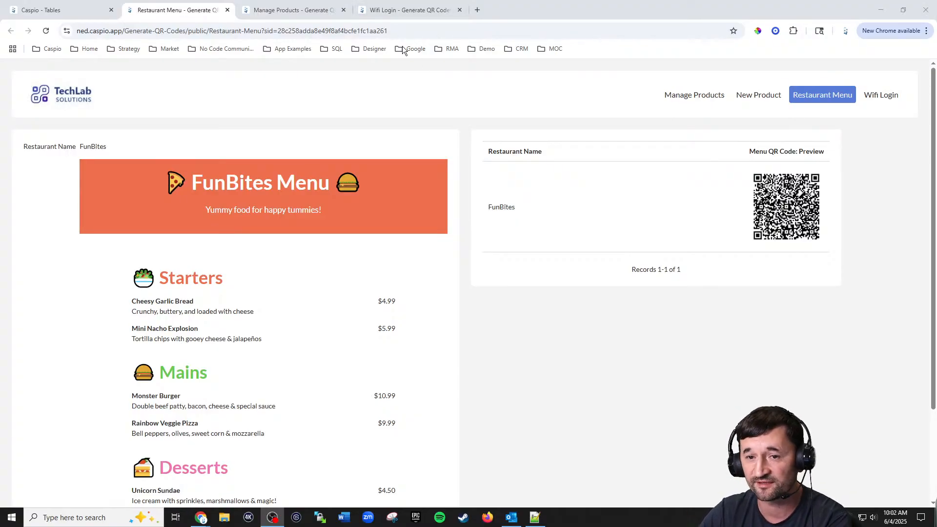
Examine the Restaurant Menu page's web address, the full FunBites menu and its QR code
{"action": "left_click", "coordinate": [402, 31]}
{"action": "scroll", "coordinate": [467, 318], "scroll_direction": "down", "scroll_amount": 3}
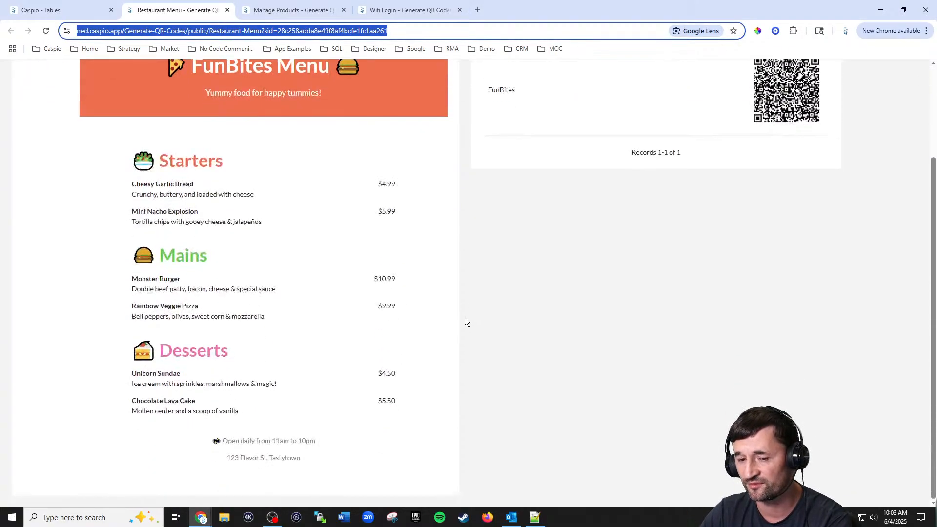
{"action": "scroll", "coordinate": [464, 316], "scroll_direction": "up", "scroll_amount": 3}
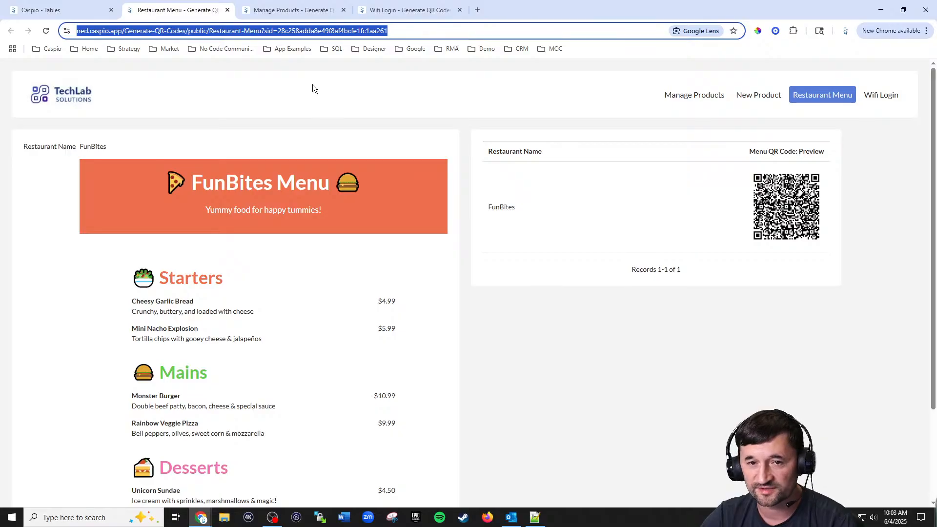
Switch to the Manage Products page and open the Wireless Mouse product's details
{"action": "left_click", "coordinate": [281, 11]}
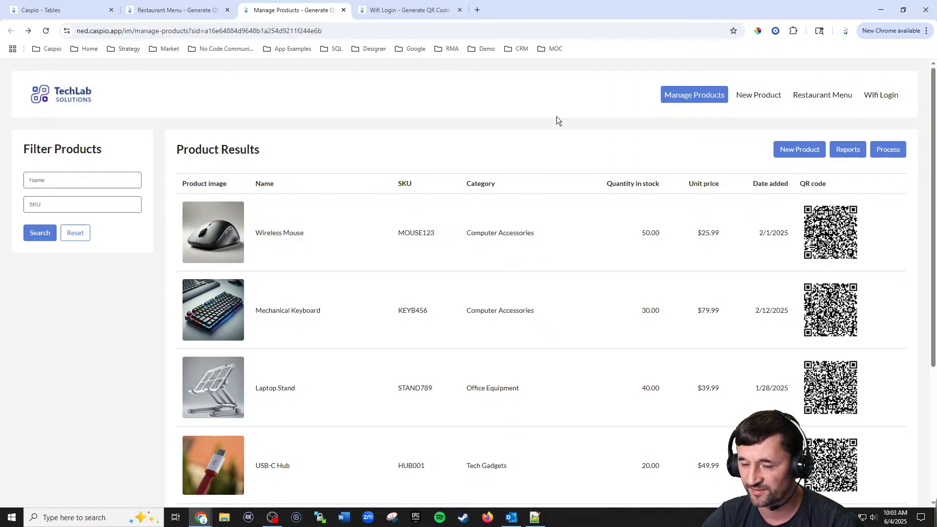
{"action": "mouse_move", "coordinate": [831, 243]}
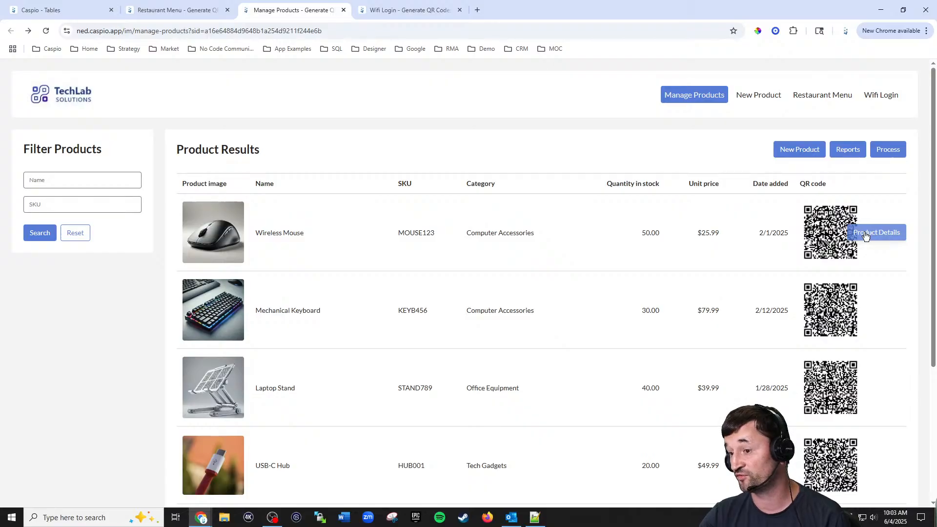
{"action": "left_click", "coordinate": [823, 238]}
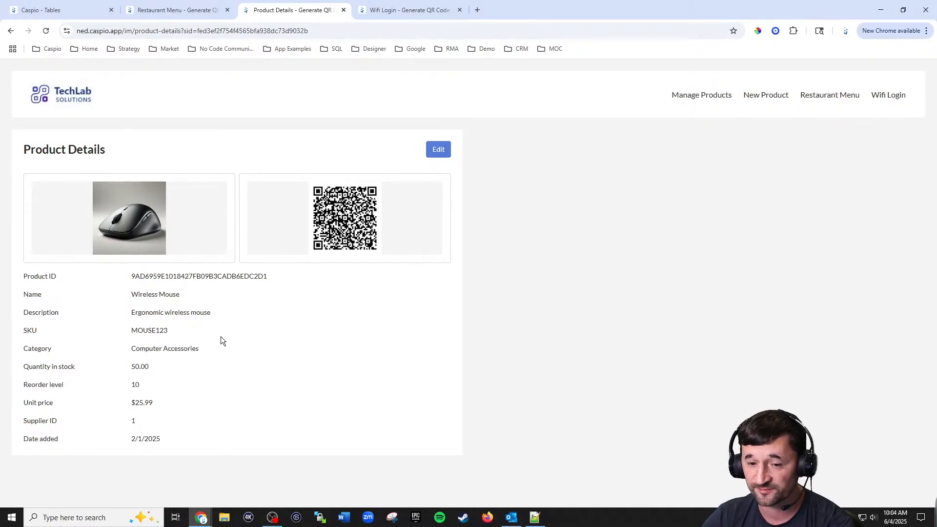
Review the hotel record and QR code on the Wifi Login page, and return to the Restaurant Menu page
{"action": "left_click", "coordinate": [411, 11]}
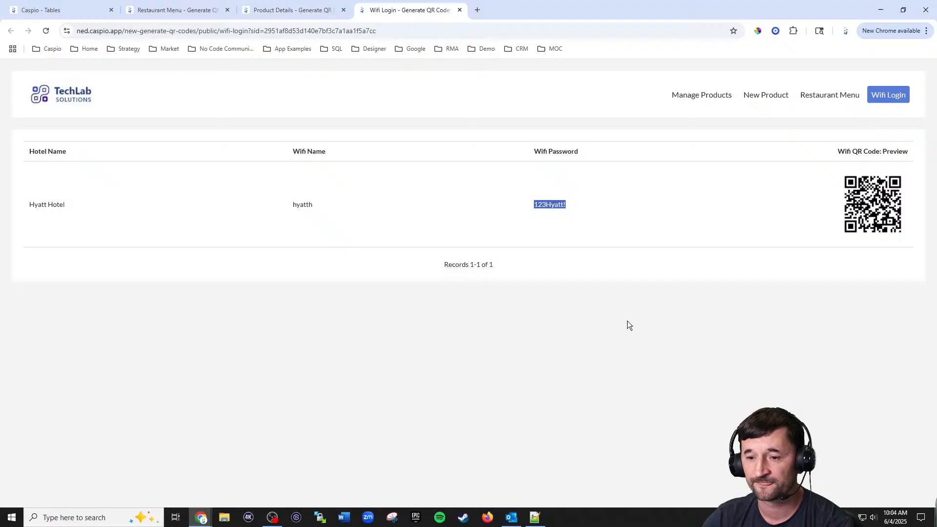
{"action": "left_click", "coordinate": [540, 293]}
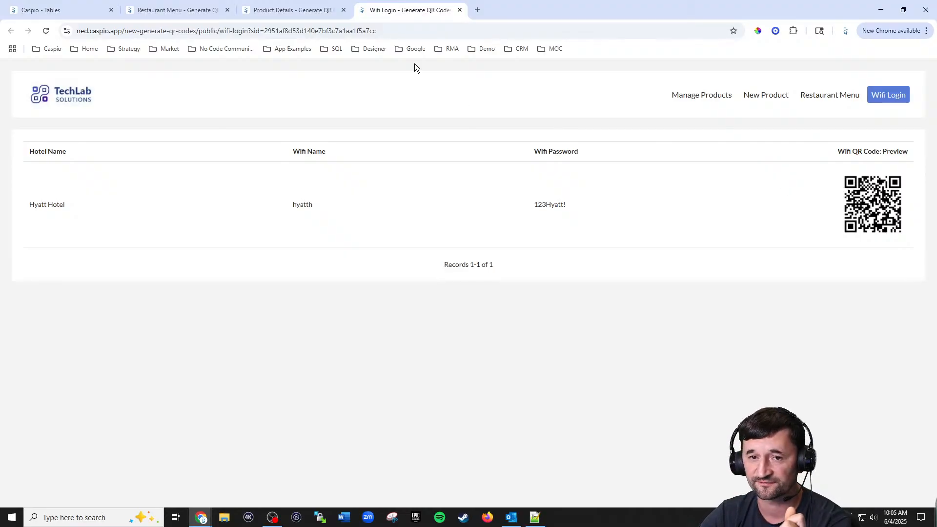
{"action": "left_click", "coordinate": [300, 11]}
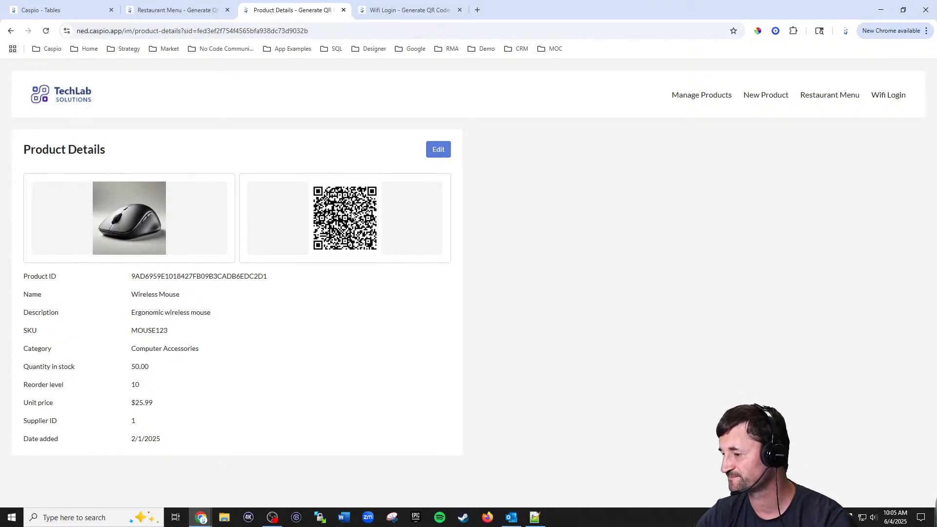
{"action": "left_click", "coordinate": [174, 15]}
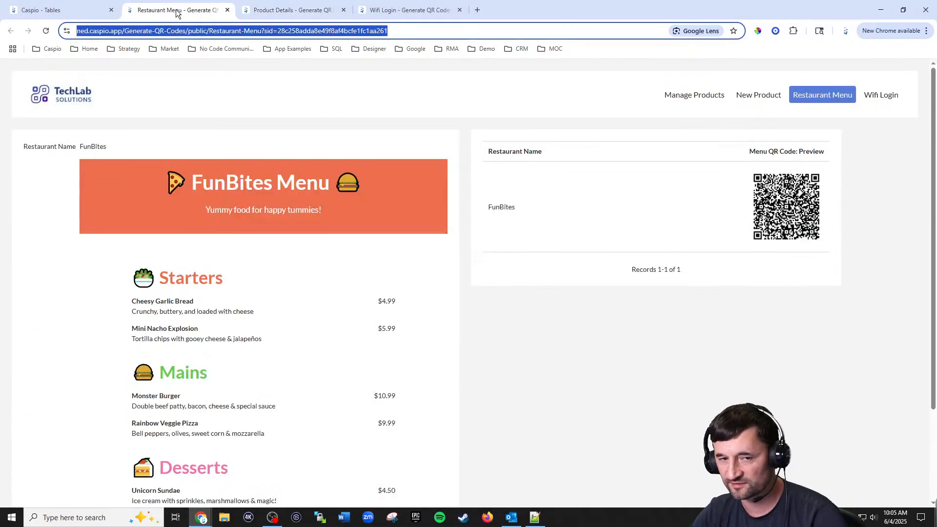
{"action": "left_click", "coordinate": [545, 326]}
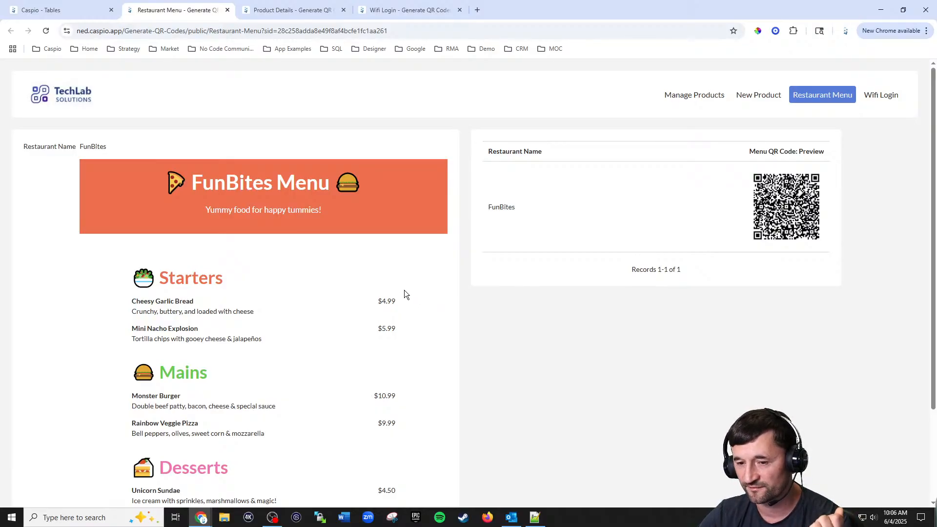
Switch to the Caspio tables list and open the design of the restaurant_menu table
{"action": "left_click", "coordinate": [72, 11]}
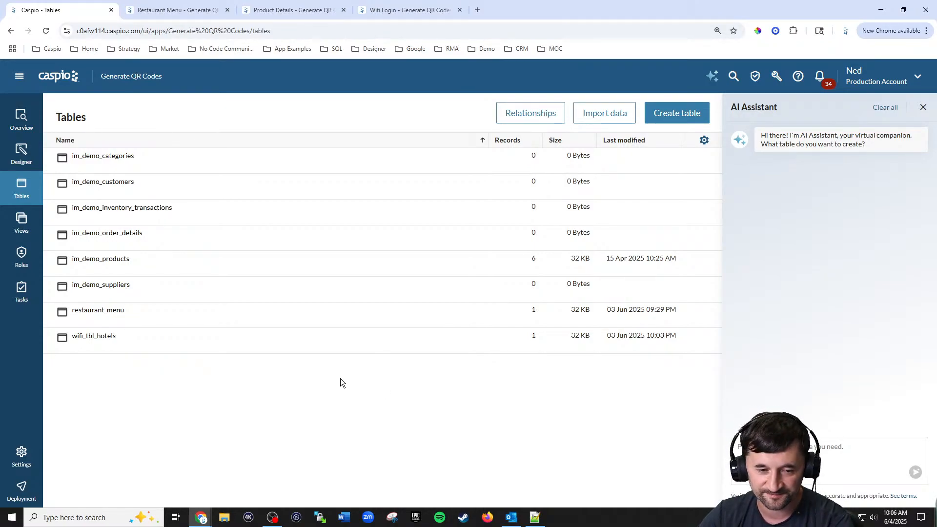
{"action": "mouse_move", "coordinate": [108, 291]}
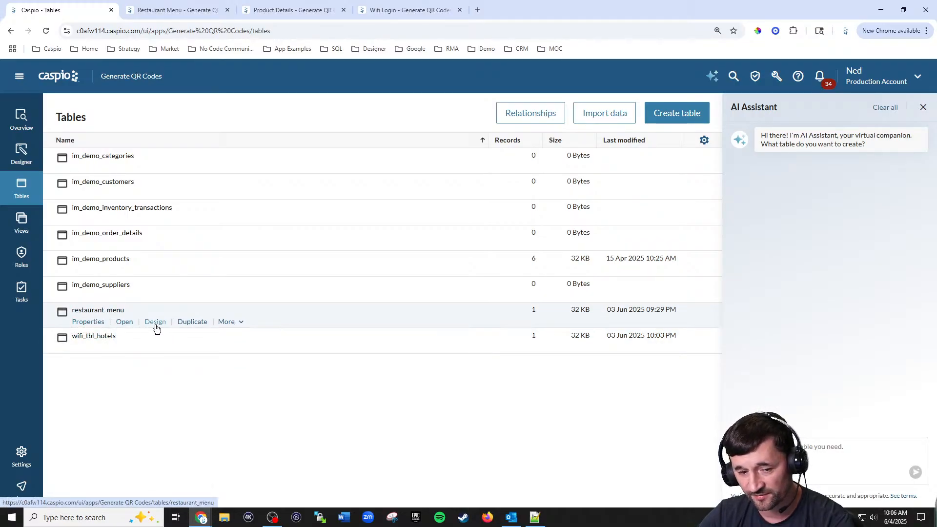
{"action": "left_click", "coordinate": [155, 323]}
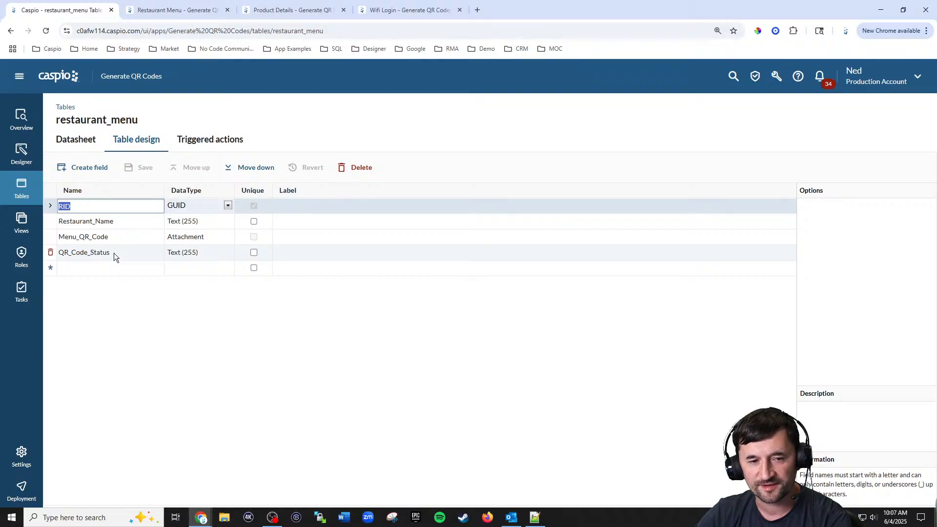
Open the restaurant_menu table's records and preview the Menu_QR_Code attachment of the FunBites record
{"action": "left_click", "coordinate": [78, 140]}
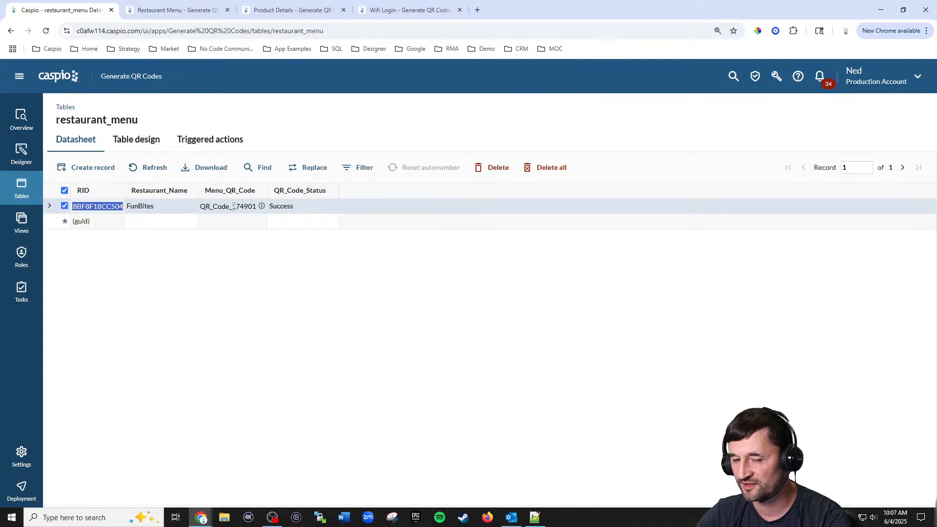
{"action": "left_click", "coordinate": [262, 208]}
{"action": "left_click", "coordinate": [262, 207]}
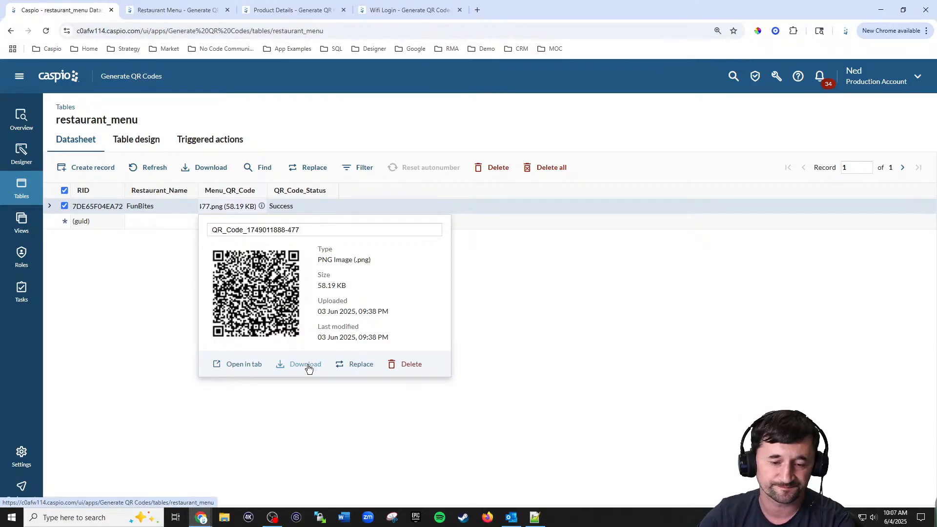
{"action": "left_click", "coordinate": [197, 15]}
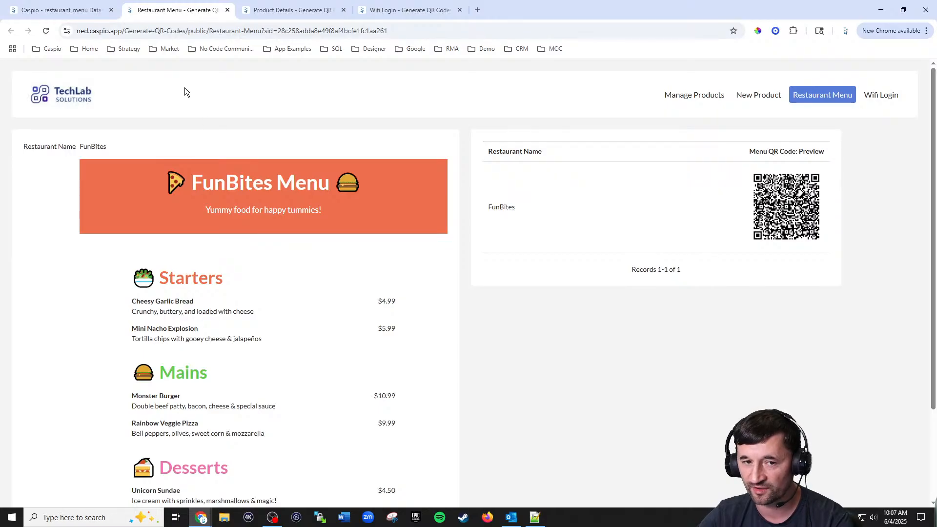
{"action": "left_click", "coordinate": [87, 13]}
{"action": "left_click", "coordinate": [166, 326]}
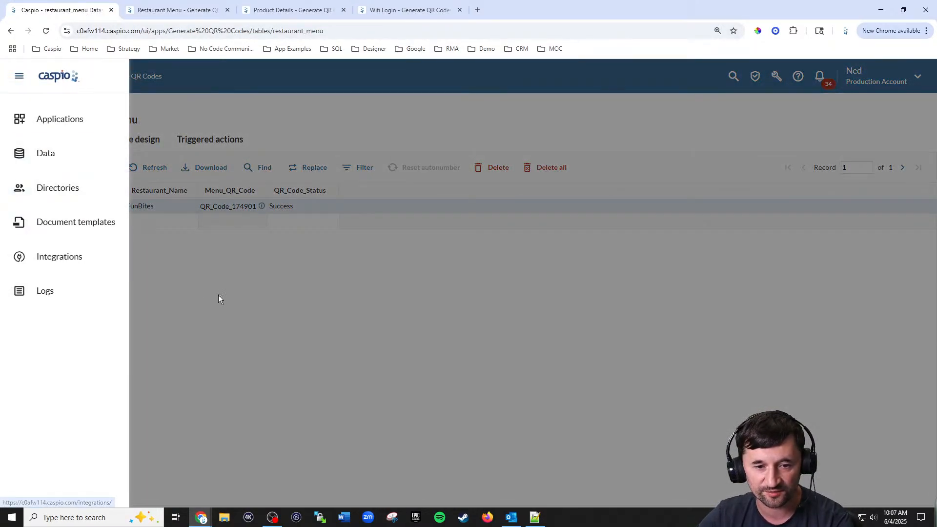
{"action": "left_click", "coordinate": [219, 296]}
Open the Restaurant Menu AppPage in the app designer and select the details form that shows the FunBites menu
{"action": "left_click", "coordinate": [23, 155]}
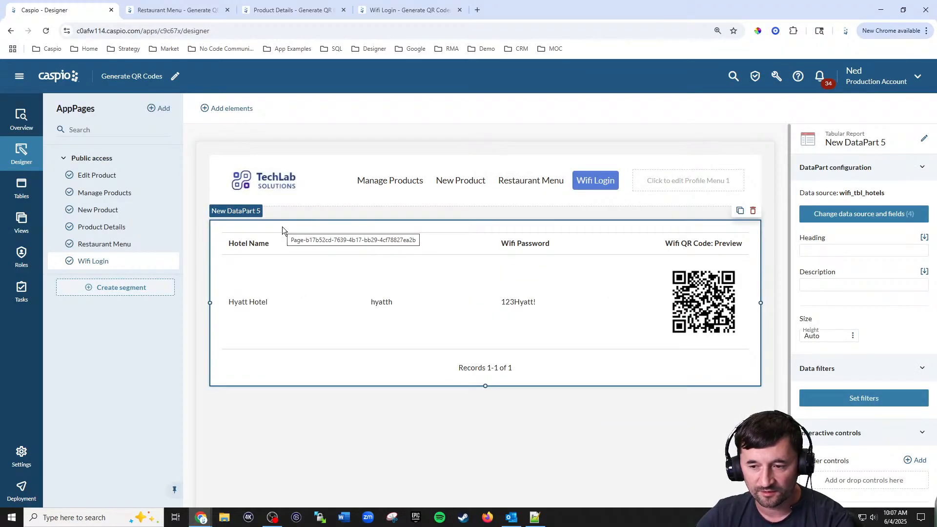
{"action": "left_click", "coordinate": [111, 245]}
{"action": "scroll", "coordinate": [425, 310], "scroll_direction": "down", "scroll_amount": 3}
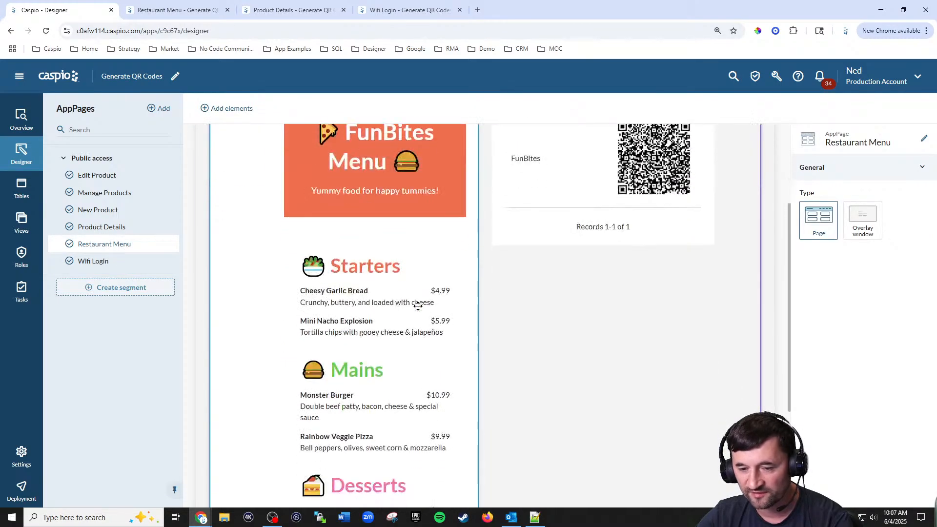
{"action": "scroll", "coordinate": [418, 306], "scroll_direction": "up", "scroll_amount": 2}
{"action": "scroll", "coordinate": [419, 306], "scroll_direction": "down", "scroll_amount": 1}
{"action": "scroll", "coordinate": [418, 306], "scroll_direction": "up", "scroll_amount": 1}
{"action": "left_click", "coordinate": [418, 306]}
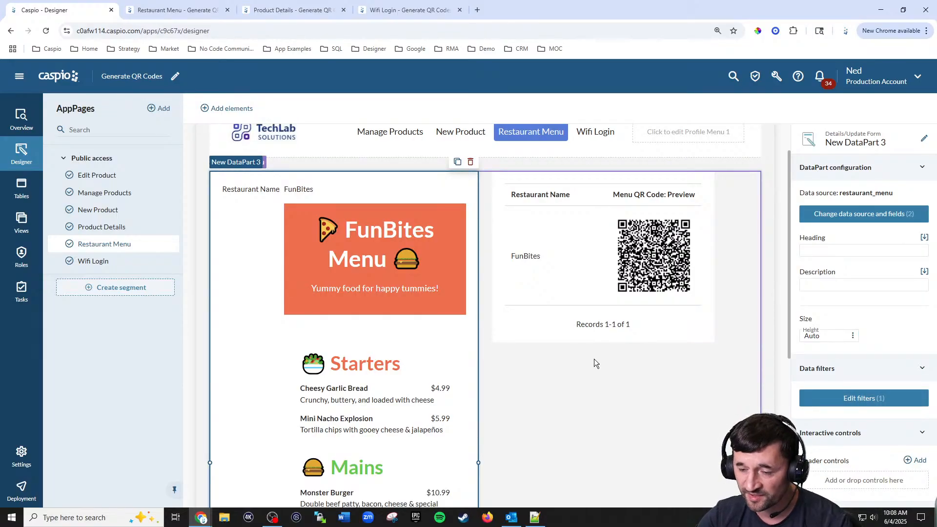
Examine the field, operator and query string parameter of the form's RID data filter, and close it without saving
{"action": "scroll", "coordinate": [596, 358], "scroll_direction": "down", "scroll_amount": 2}
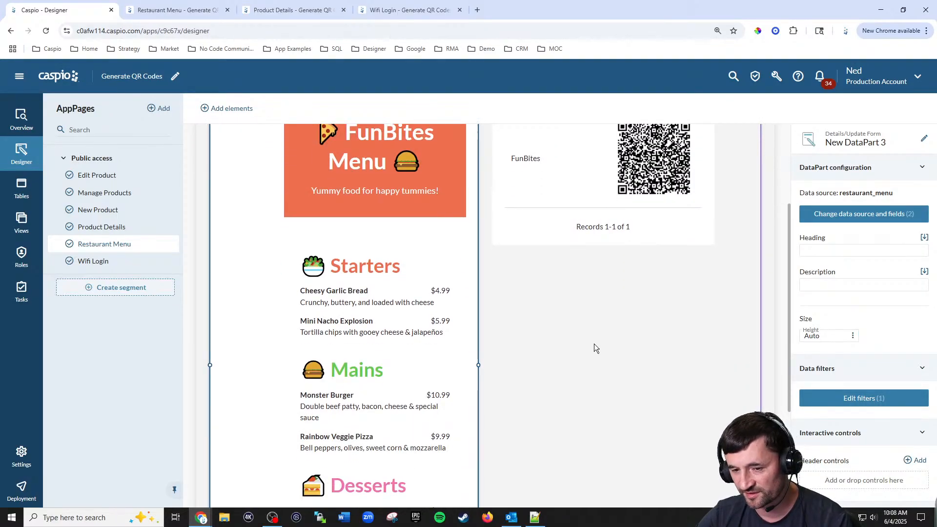
{"action": "scroll", "coordinate": [594, 344], "scroll_direction": "up", "scroll_amount": 1}
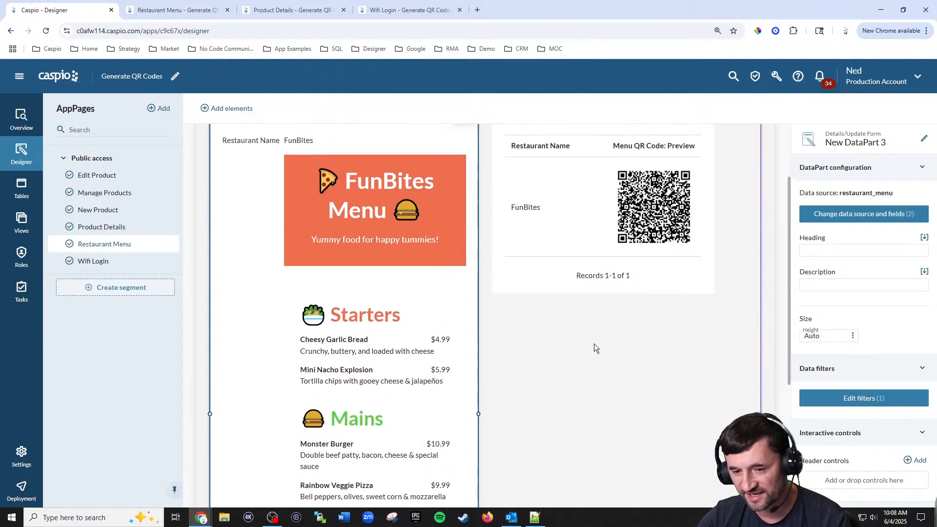
{"action": "left_click", "coordinate": [865, 408]}
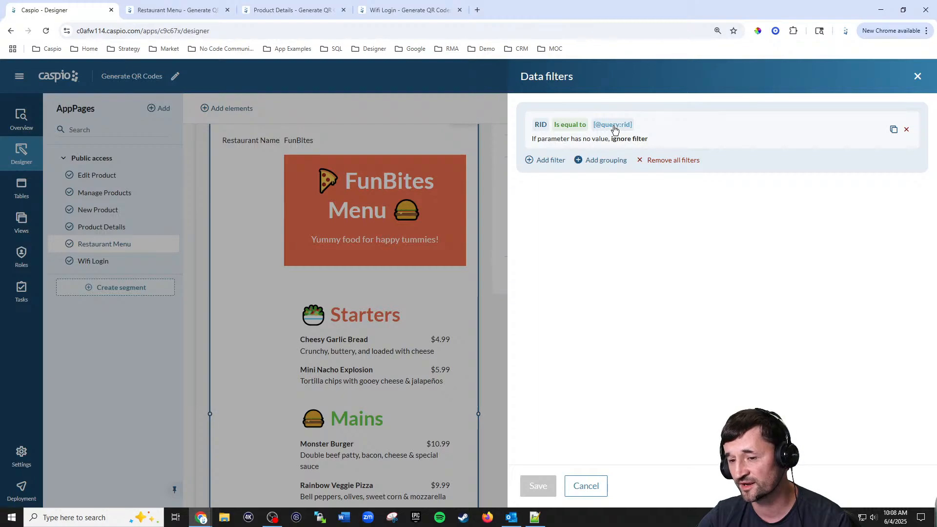
{"action": "left_click", "coordinate": [541, 126]}
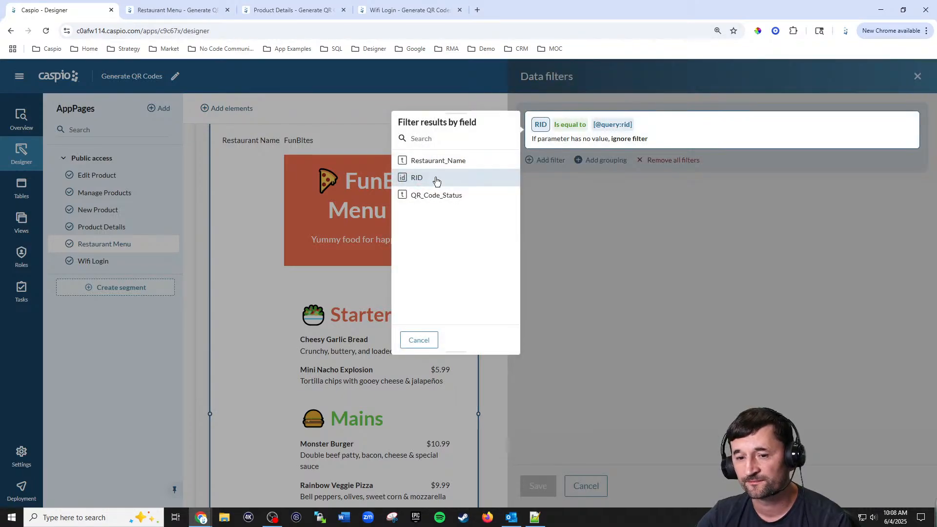
{"action": "left_click", "coordinate": [570, 126]}
{"action": "left_click", "coordinate": [613, 126]}
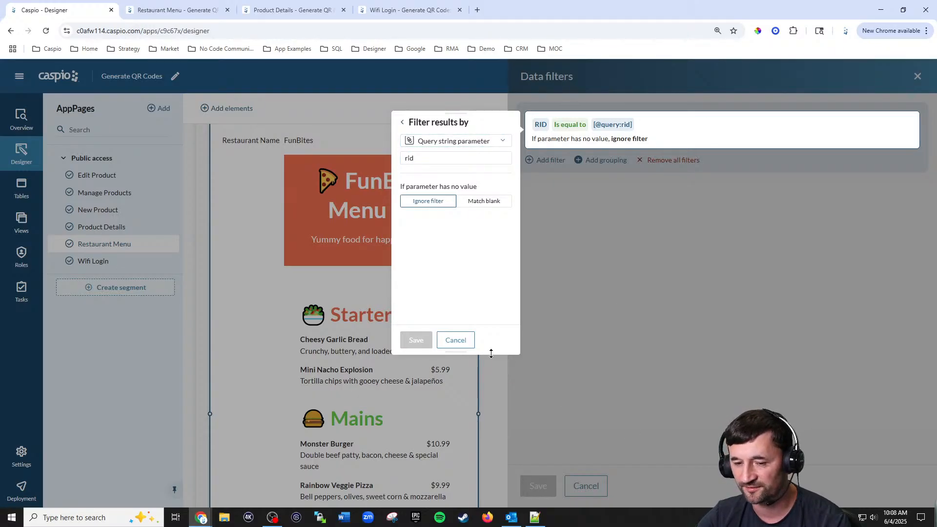
{"action": "left_click", "coordinate": [472, 343]}
{"action": "left_click", "coordinate": [574, 492]}
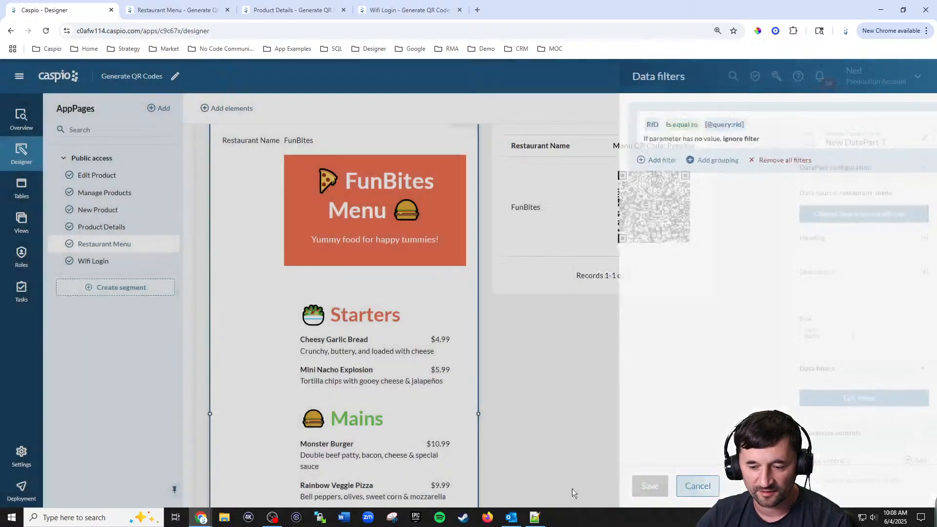
Copy the deployment URL of the Restaurant Menu AppPage
{"action": "left_click", "coordinate": [23, 488]}
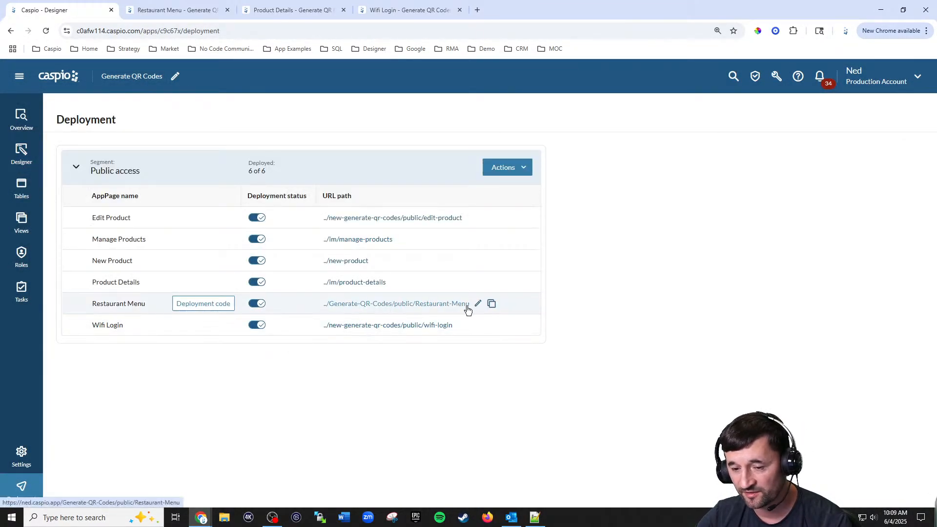
{"action": "left_click", "coordinate": [491, 303]}
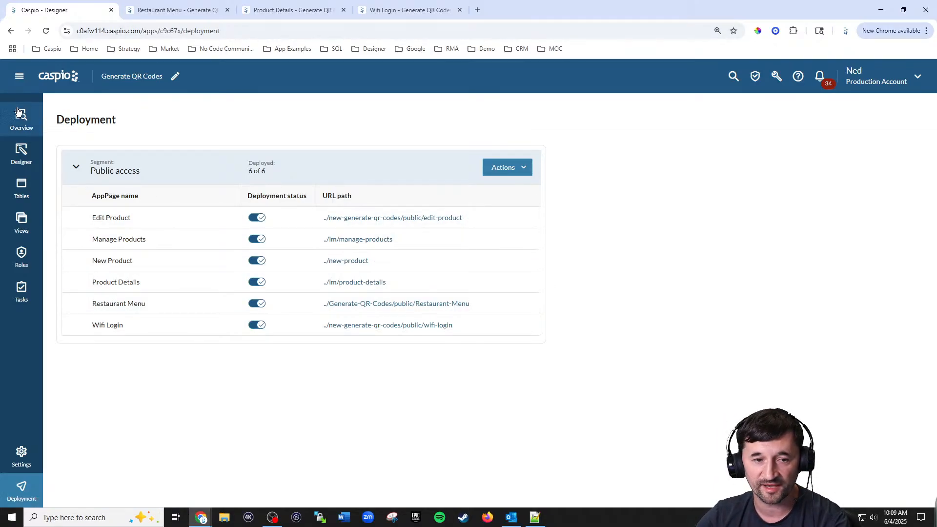
Open the installed QR Code Generator extension from the account's integrations
{"action": "left_click", "coordinate": [19, 76]}
{"action": "left_click", "coordinate": [48, 258]}
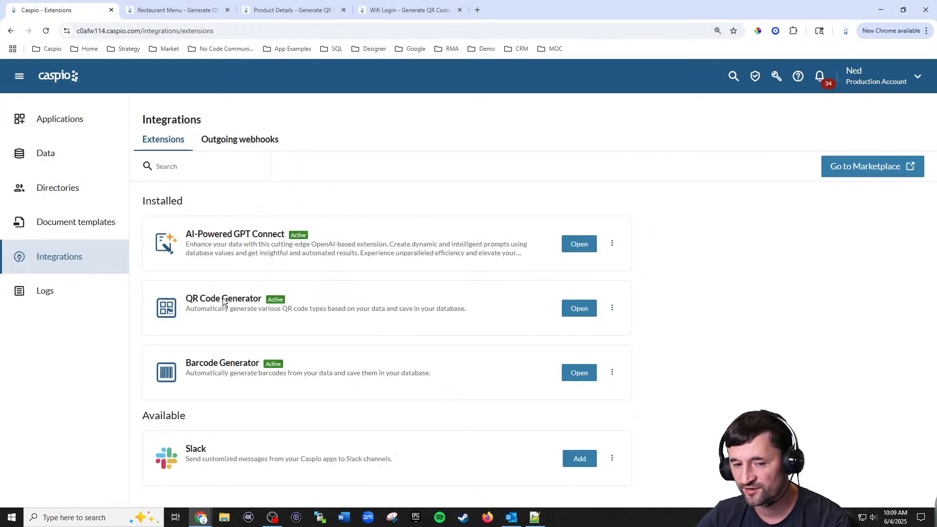
{"action": "left_click", "coordinate": [579, 308]}
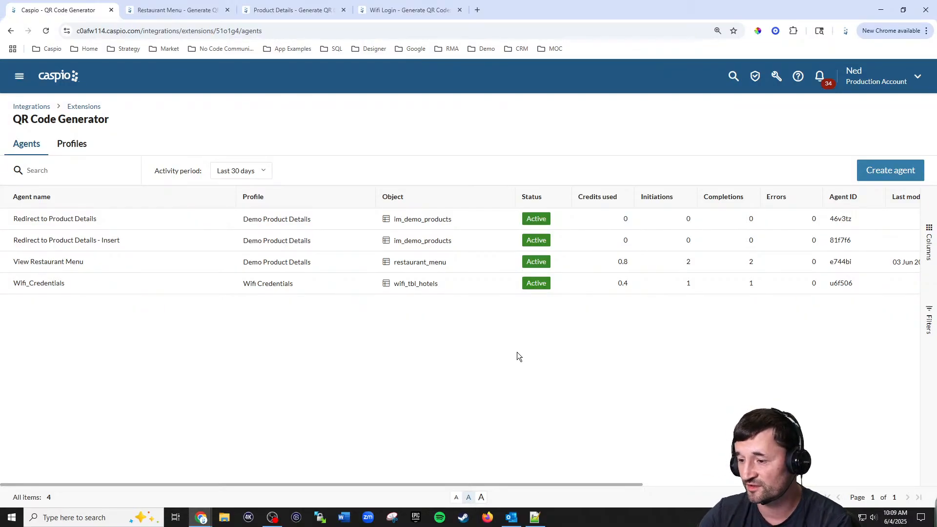
Group the agents list by Profile, view the agents under Demo Product Details, and remove the grouping again
{"action": "left_click", "coordinate": [928, 229]}
{"action": "left_click", "coordinate": [930, 230]}
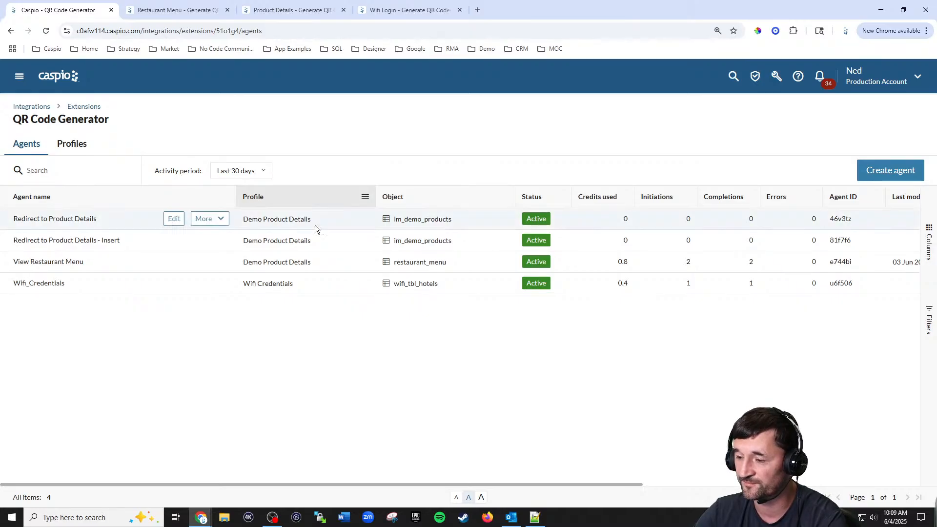
{"action": "left_click", "coordinate": [928, 239]}
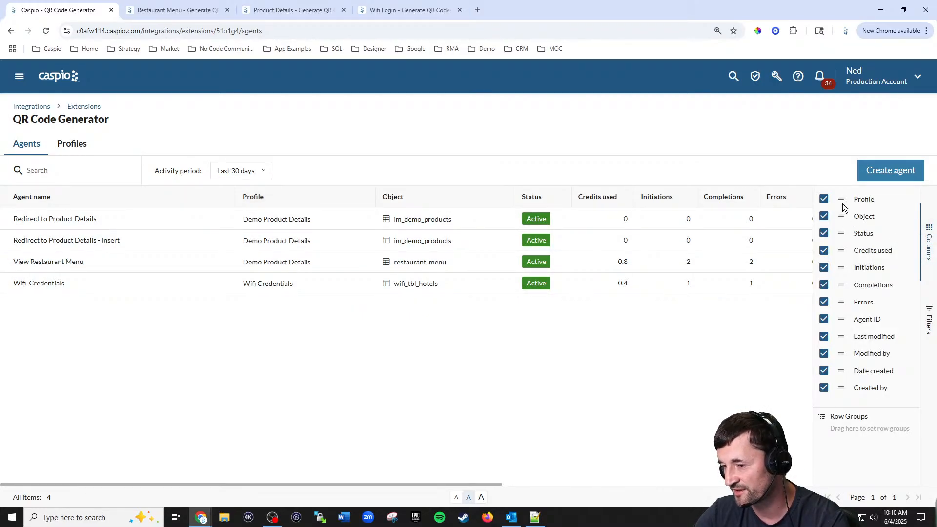
{"action": "left_click_drag", "start_coordinate": [843, 204], "coordinate": [845, 434]}
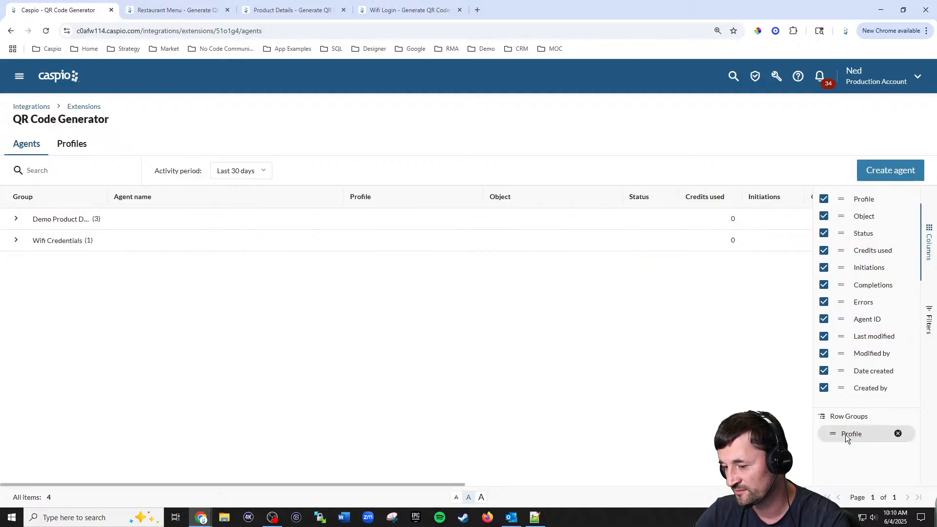
{"action": "left_click", "coordinate": [16, 219]}
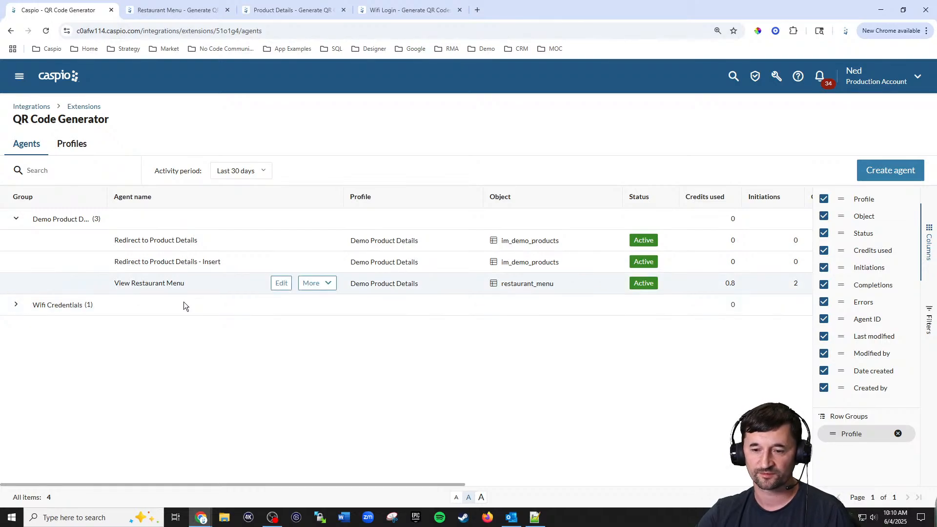
{"action": "left_click", "coordinate": [898, 433]}
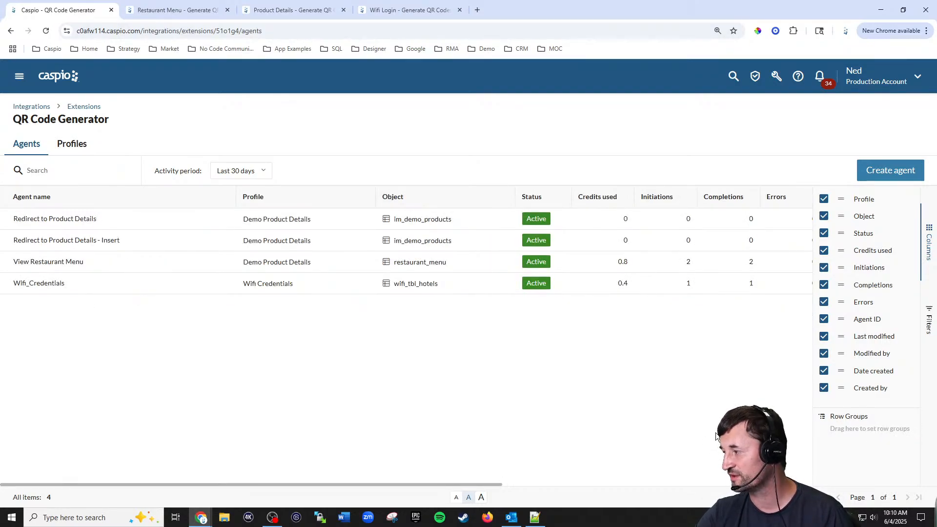
Filter the agents list with the search term "wifi", and clear the search again
{"action": "left_click", "coordinate": [63, 166]}
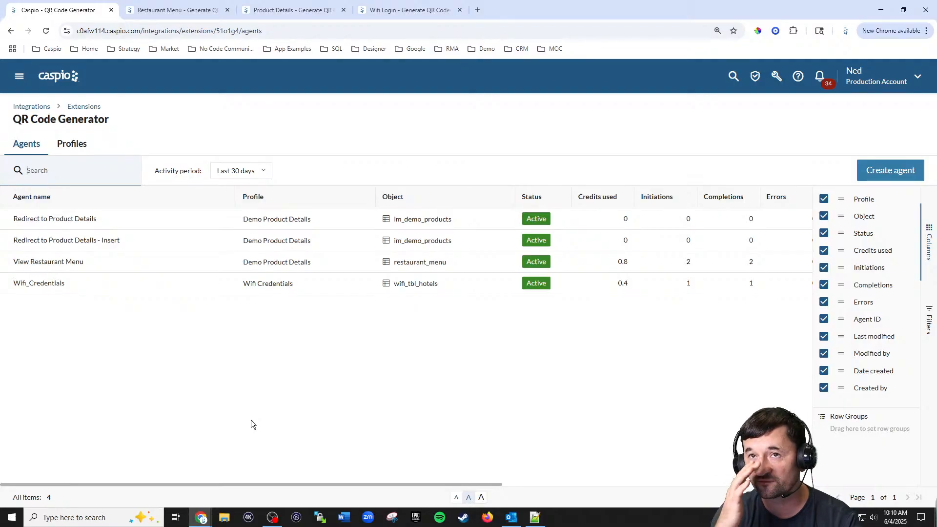
{"action": "type", "text": "wifi"}
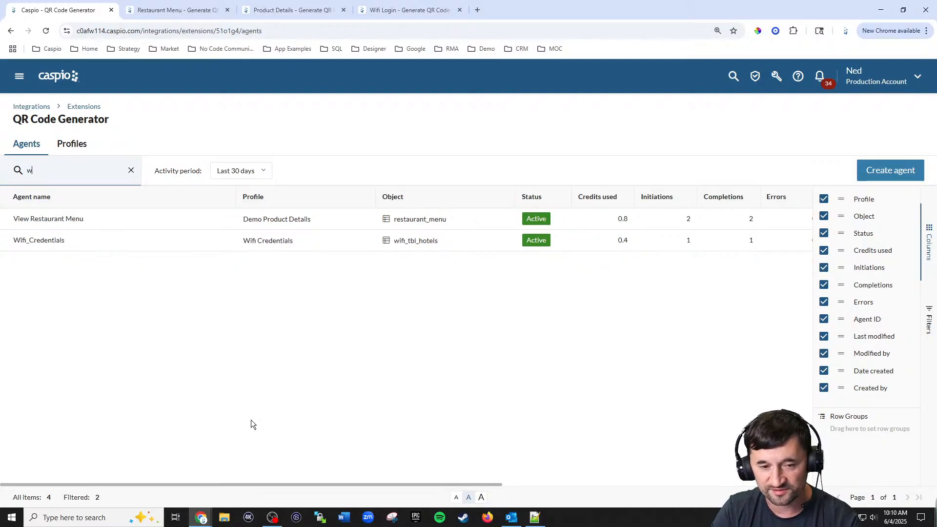
{"action": "key", "text": "BackSpace"}
{"action": "key", "text": "BackSpace"}
{"action": "key", "text": "BackSpace"}
{"action": "key", "text": "BackSpace"}
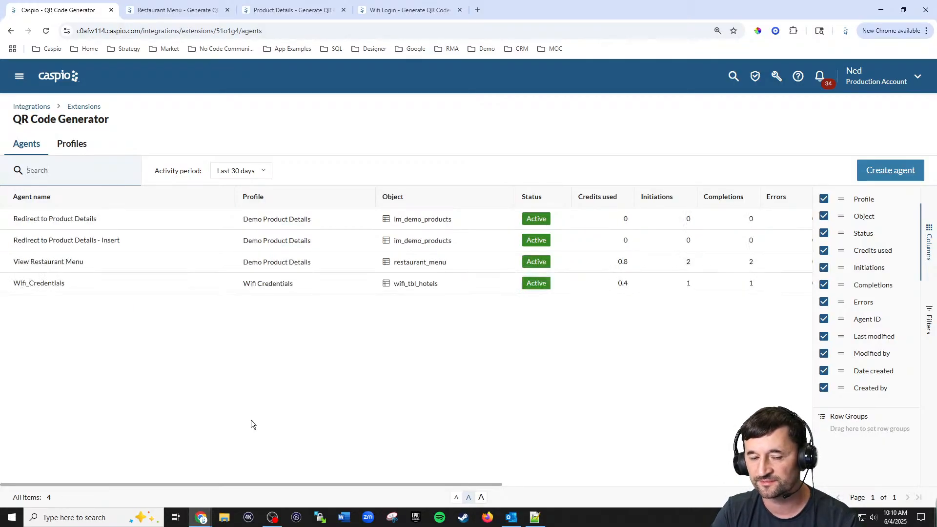
View the activity period options without changing the selection, and collapse the column chooser of the agents list
{"action": "left_click", "coordinate": [264, 174]}
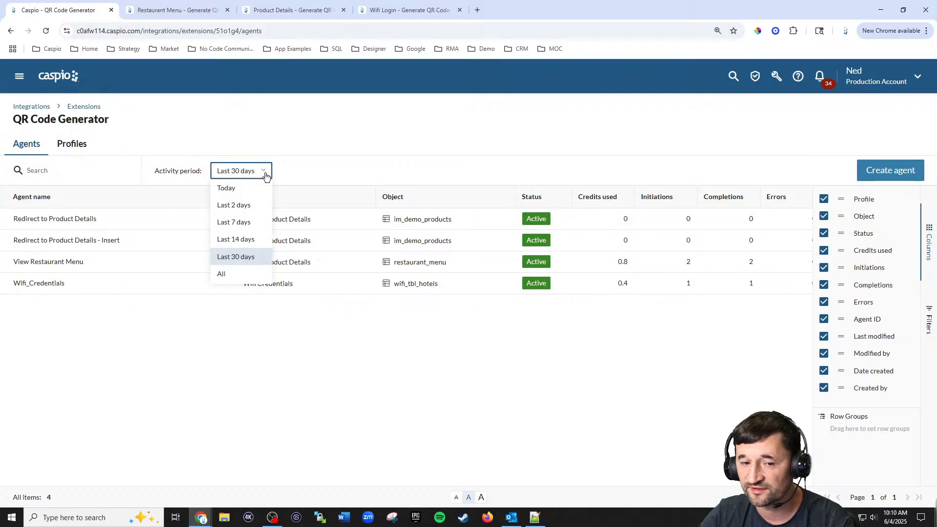
{"action": "left_click", "coordinate": [311, 163]}
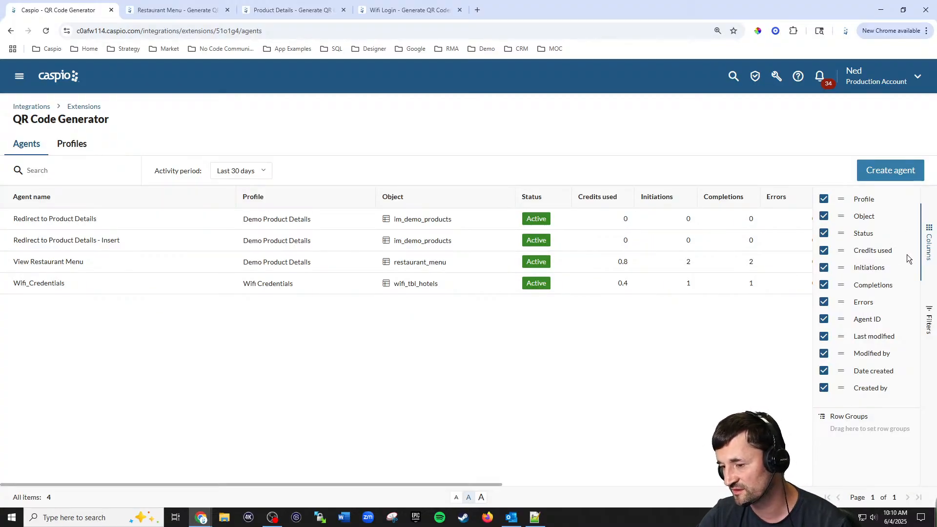
{"action": "left_click", "coordinate": [929, 241]}
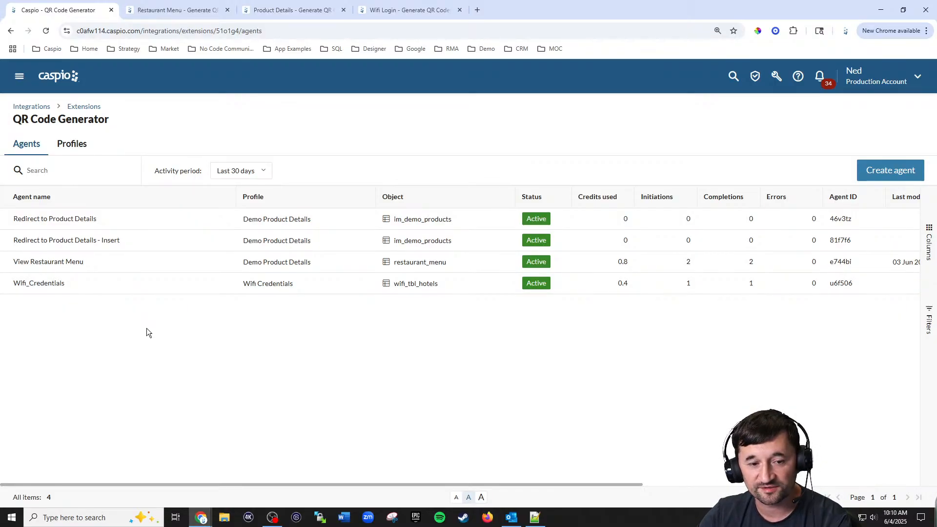
Open the View Restaurant Menu agent for editing, and review its available profiles and its data source and trigger event
{"action": "left_click", "coordinate": [174, 262]}
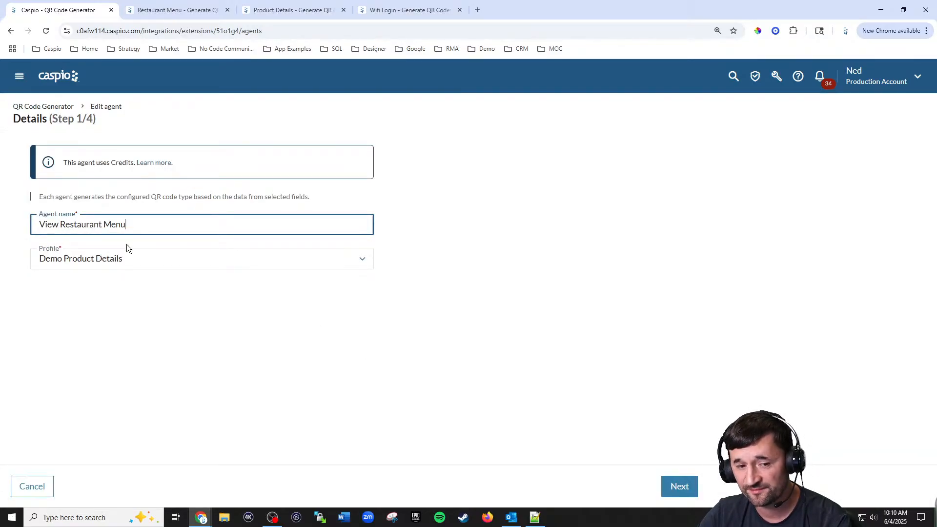
{"action": "left_click", "coordinate": [120, 260]}
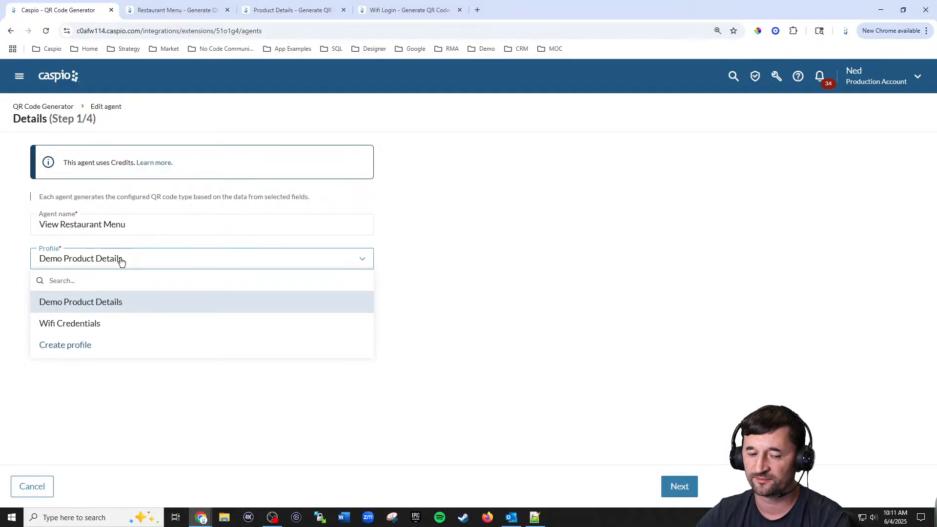
{"action": "left_click", "coordinate": [424, 253]}
{"action": "left_click", "coordinate": [680, 487]}
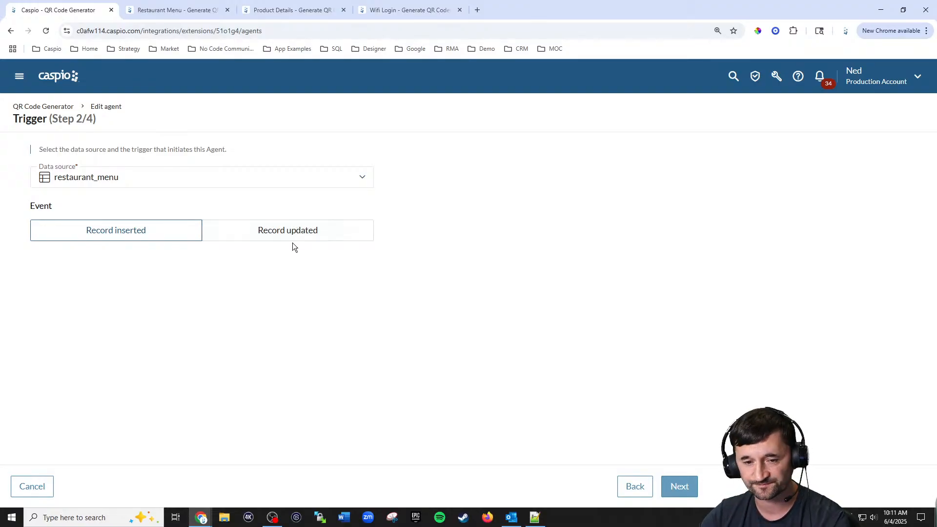
Examine the page URL, question mark and rid parameter in the agent's QR code content
{"action": "left_click", "coordinate": [682, 488]}
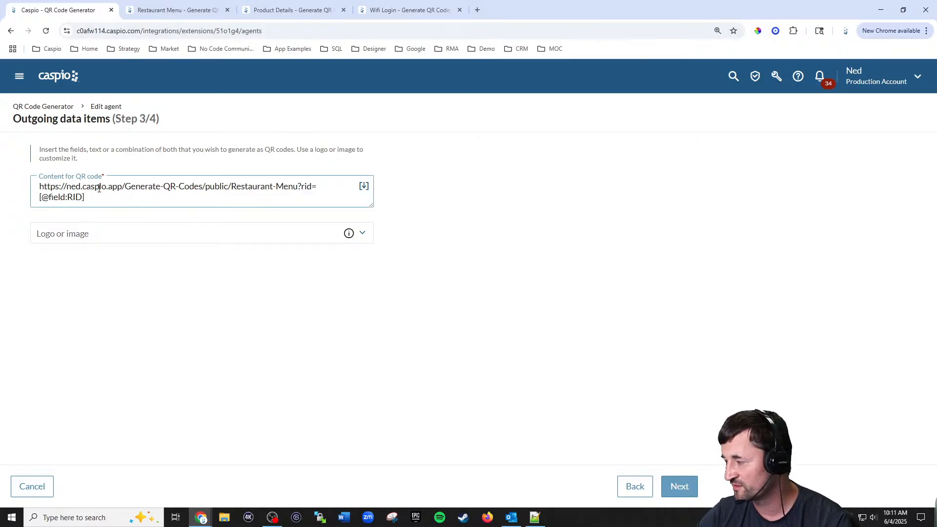
{"action": "left_click_drag", "start_coordinate": [39, 187], "coordinate": [298, 187]}
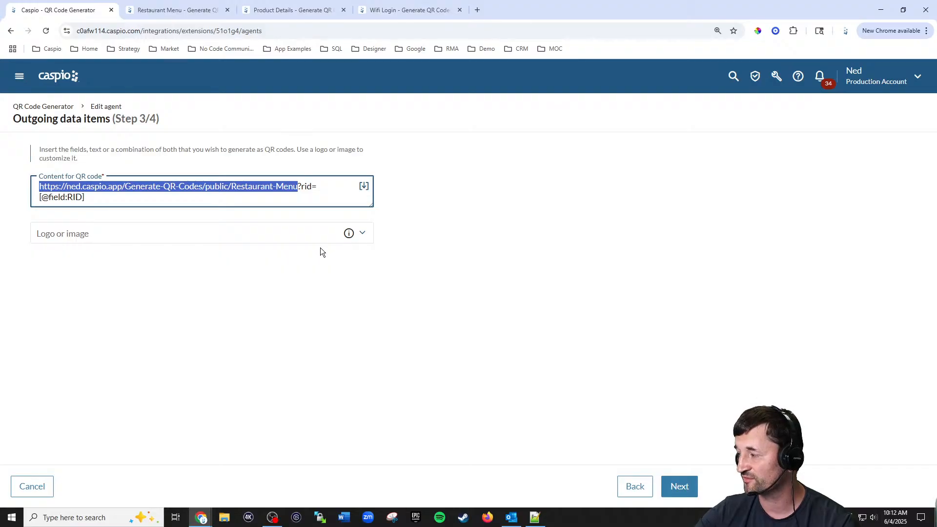
{"action": "left_click", "coordinate": [301, 188]}
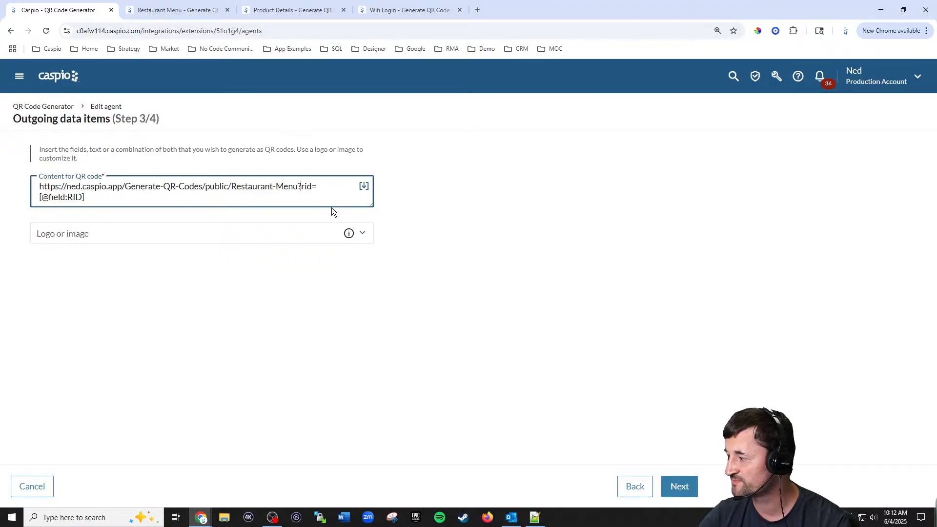
{"action": "key", "text": "shift+Left"}
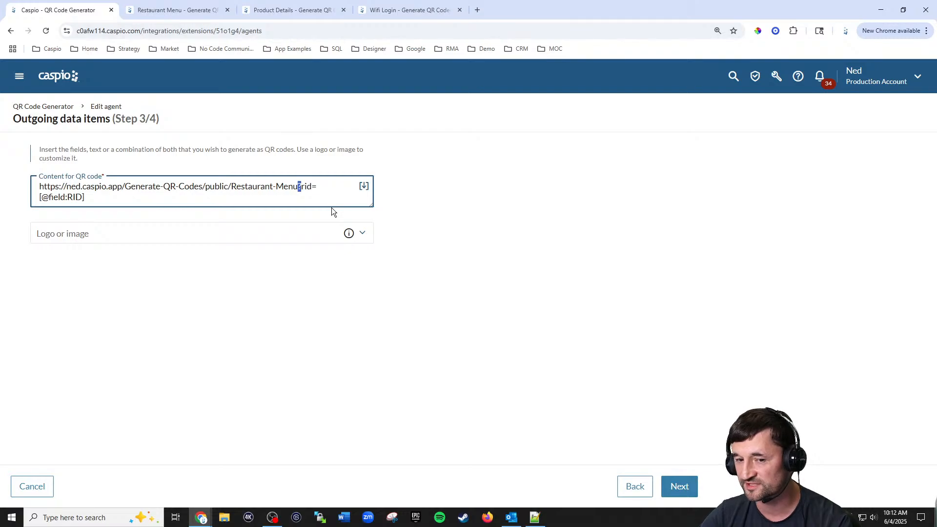
{"action": "key", "text": "Right"}
{"action": "key", "text": "Right"}
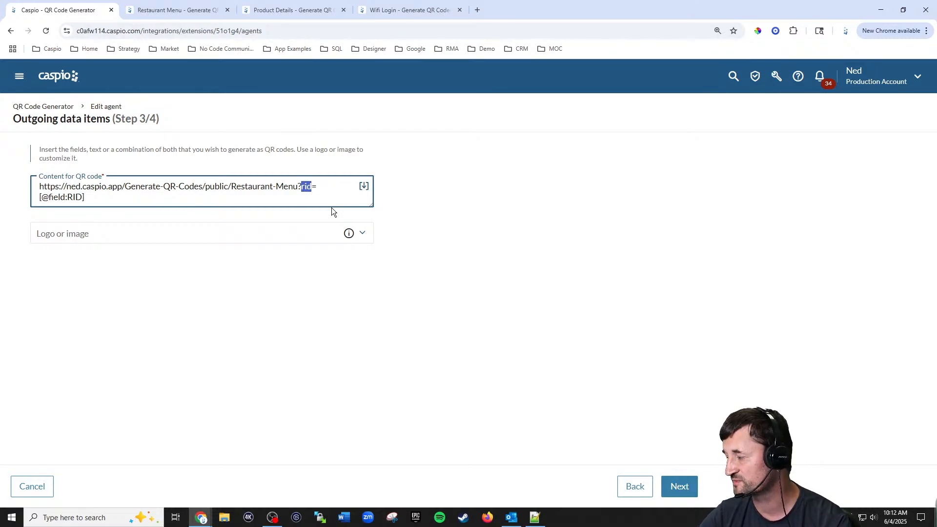
{"action": "left_click", "coordinate": [322, 189]}
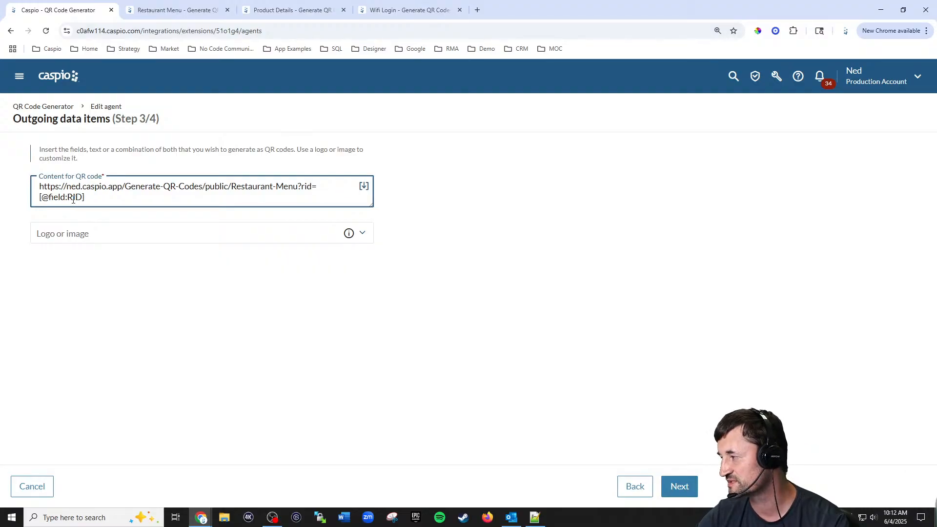
View the data source fields that can be inserted as parameters into the QR code content, and cancel without inserting one
{"action": "left_click", "coordinate": [364, 186]}
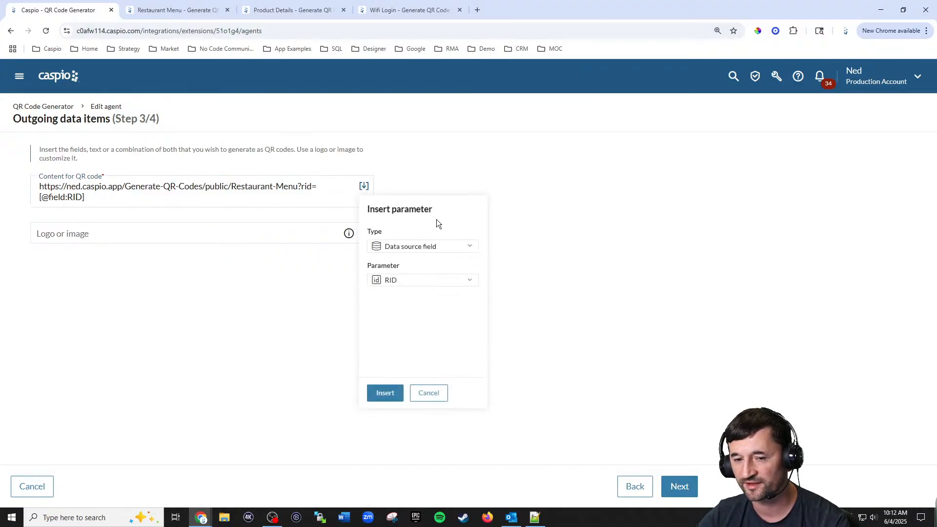
{"action": "left_click", "coordinate": [447, 282]}
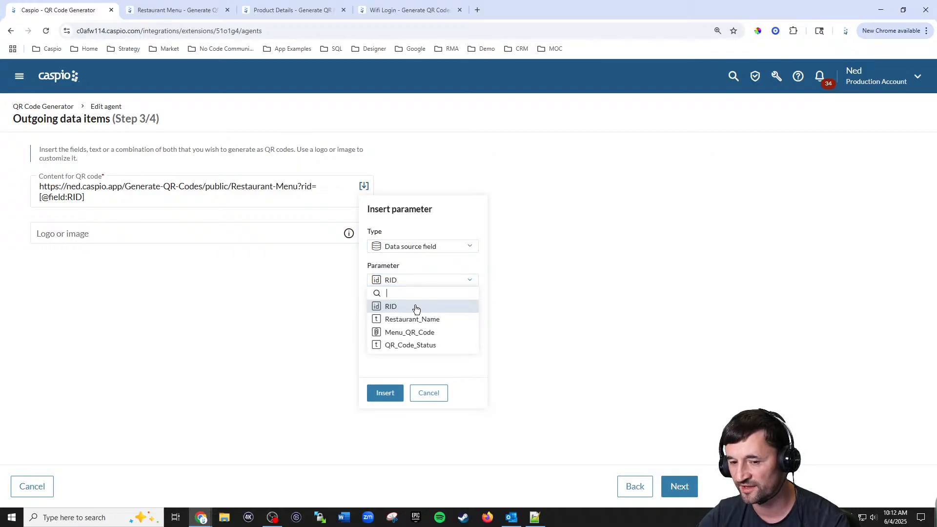
{"action": "left_click", "coordinate": [428, 393]}
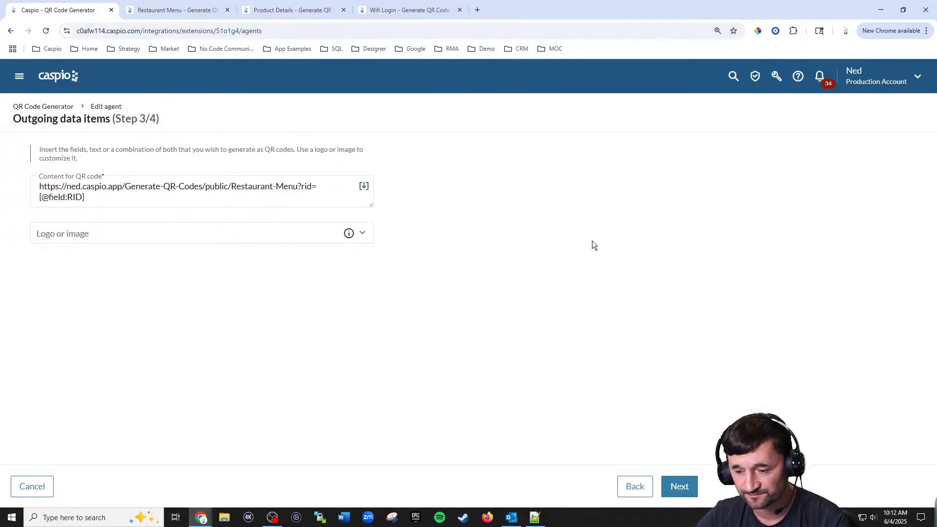
Review the agent's available target fields for the generated QR code and the generation status, keeping the current selections
{"action": "left_click", "coordinate": [681, 487]}
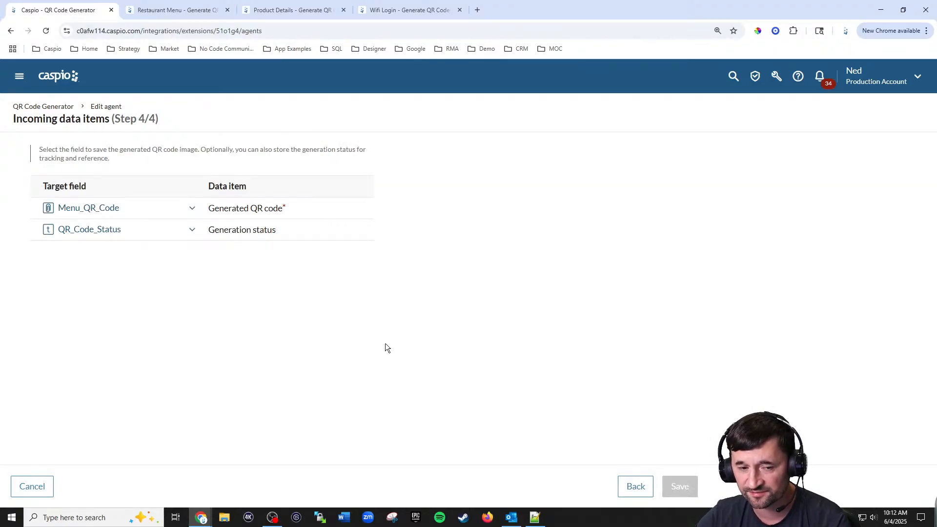
{"action": "left_click", "coordinate": [192, 213]}
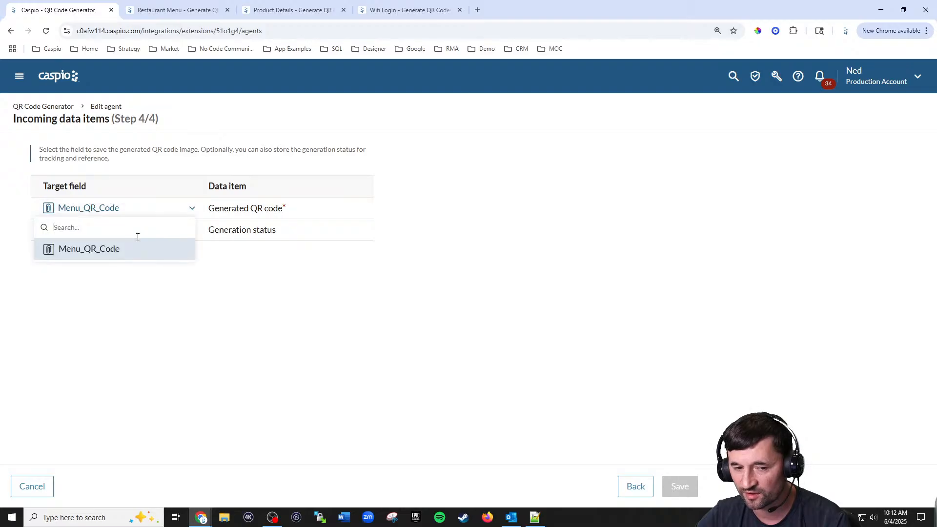
{"action": "left_click", "coordinate": [103, 300]}
{"action": "left_click", "coordinate": [172, 238]}
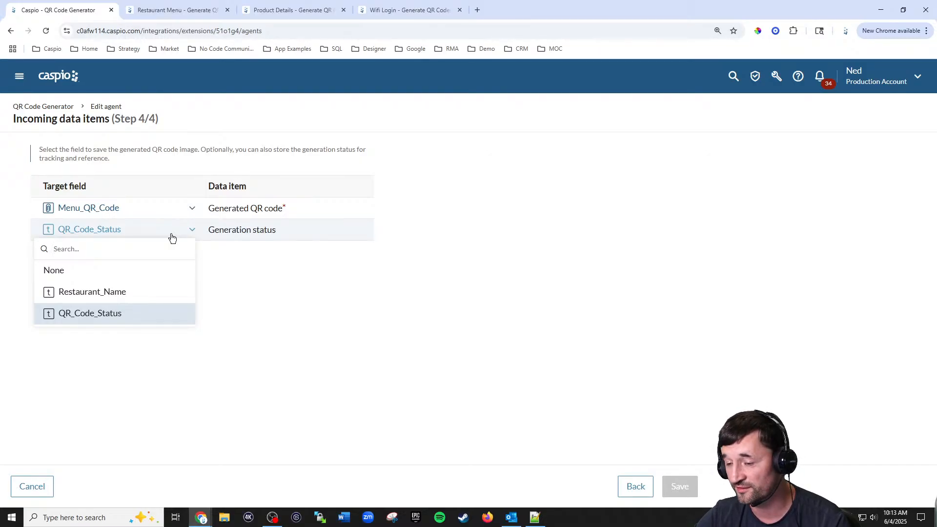
{"action": "left_click", "coordinate": [316, 285]}
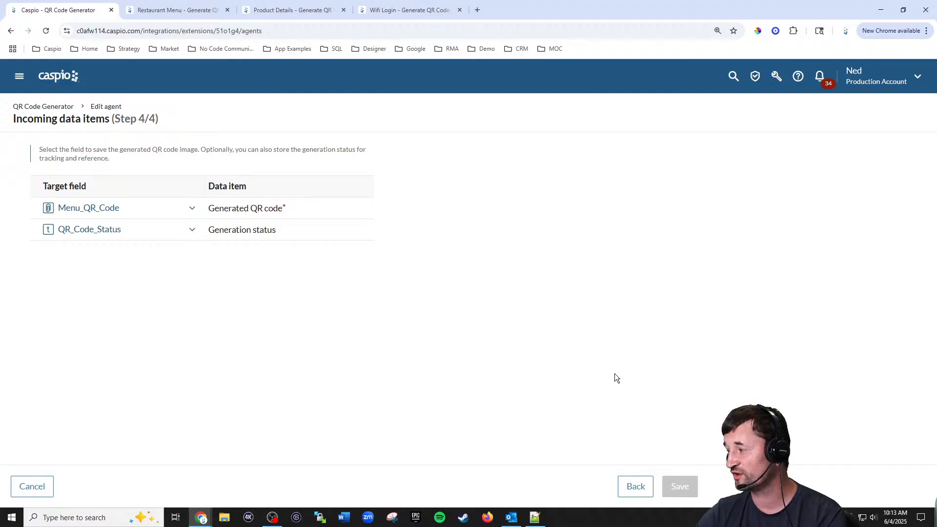
Switch to the deployed Restaurant Menu page and look over the FunBites menu and its QR code
{"action": "left_click", "coordinate": [178, 10]}
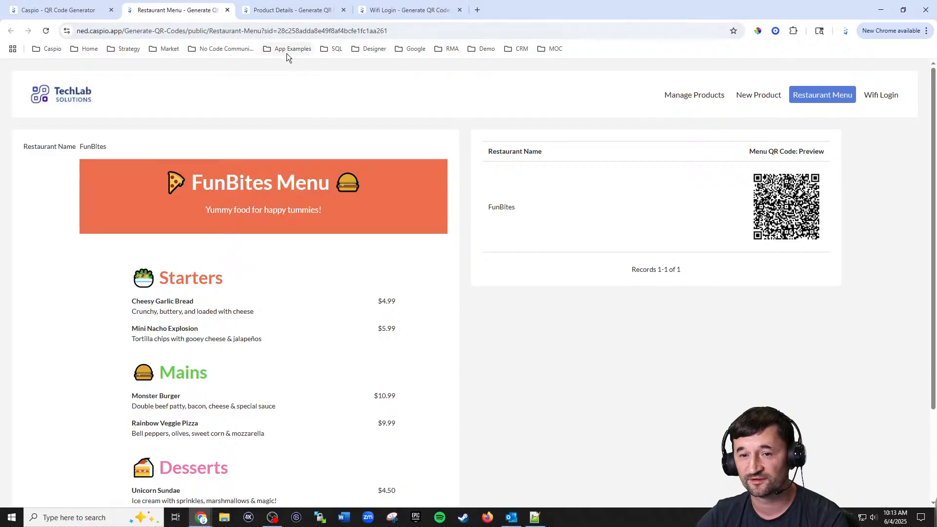
{"action": "scroll", "coordinate": [435, 134], "scroll_direction": "down", "scroll_amount": 2}
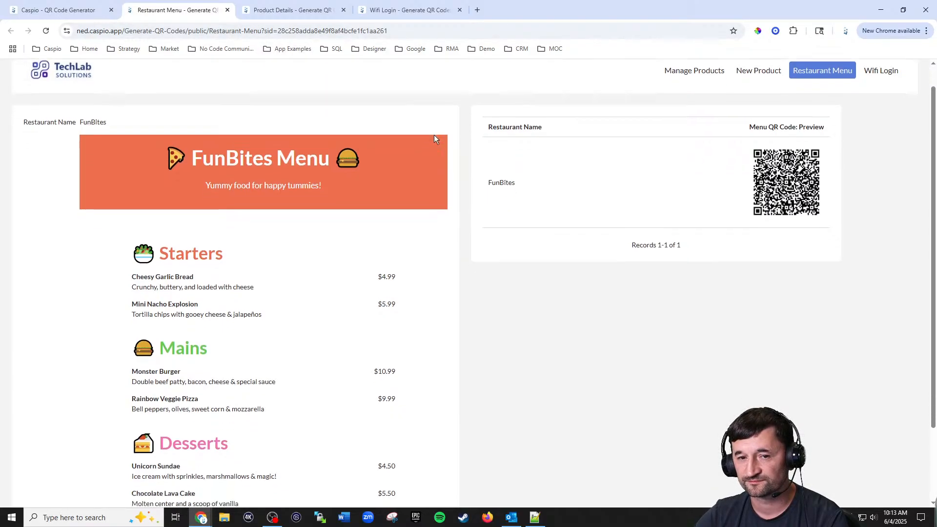
{"action": "scroll", "coordinate": [438, 144], "scroll_direction": "up", "scroll_amount": 2}
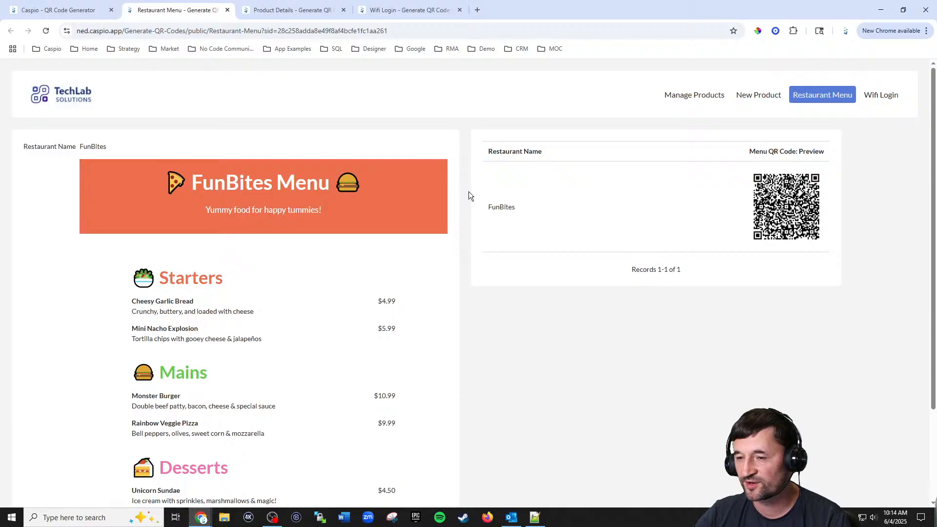
View the deployed Manage Products page and open the product details of the Wireless Mouse
{"action": "left_click", "coordinate": [697, 96]}
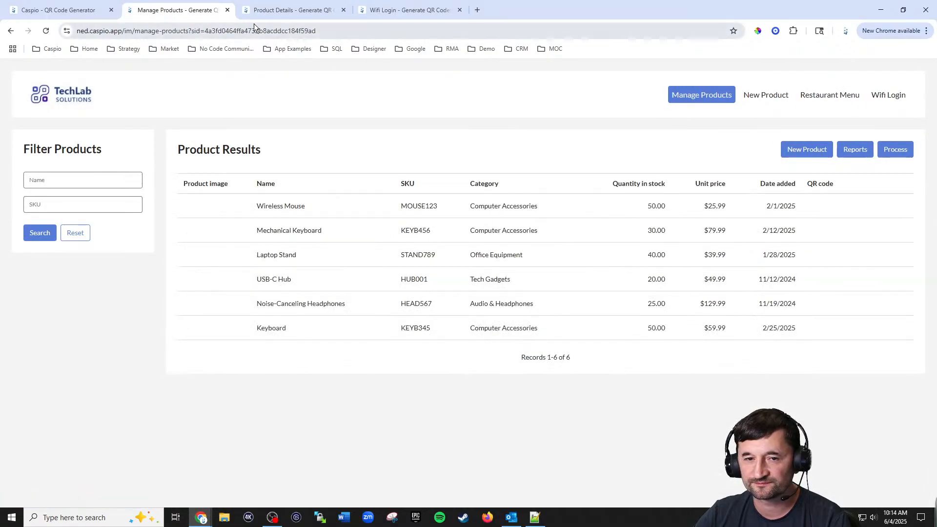
{"action": "left_click", "coordinate": [276, 12]}
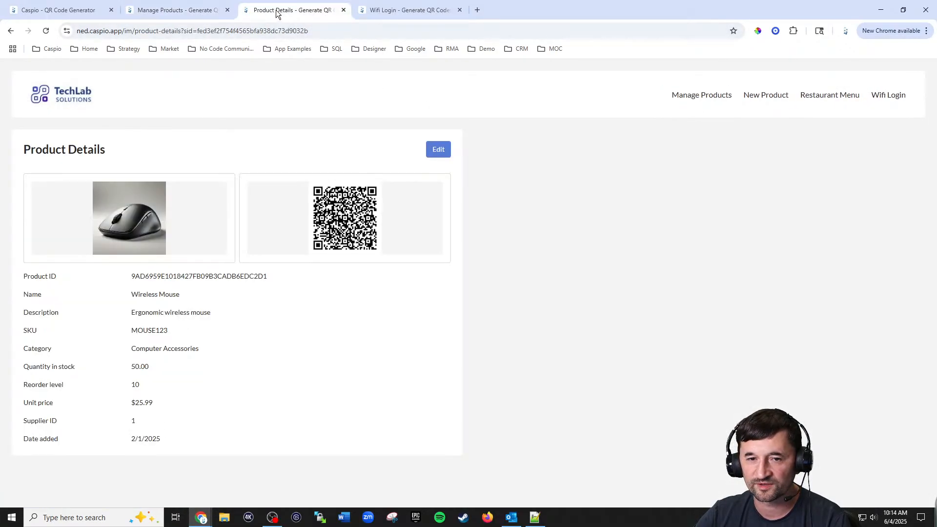
{"action": "left_click", "coordinate": [11, 31]}
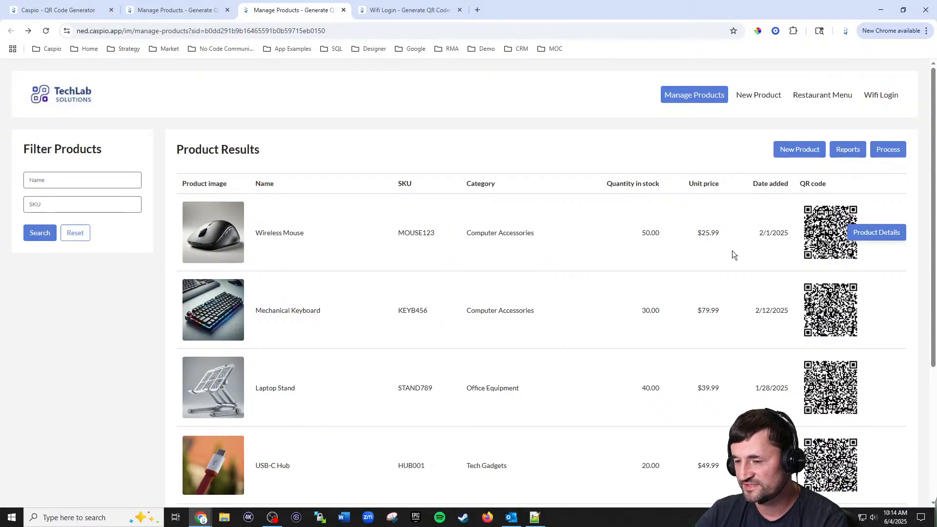
{"action": "left_click", "coordinate": [869, 242]}
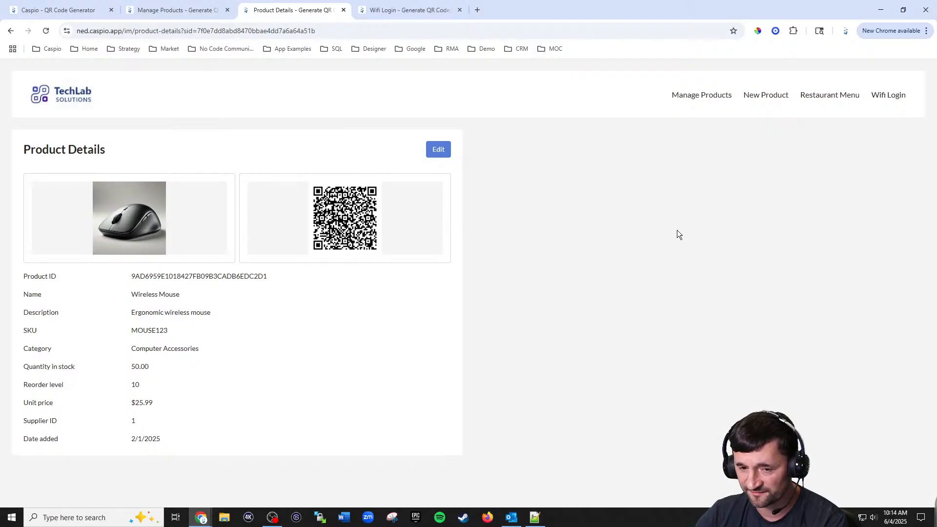
Leave the agent without saving and open the design of the im_demo_products table in the Generate QR Codes Flex app
{"action": "left_click", "coordinate": [72, 14]}
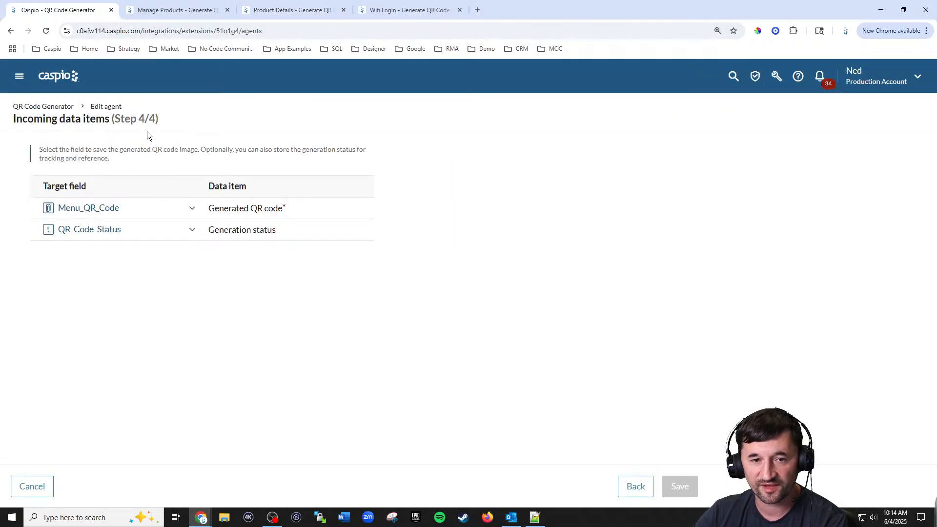
{"action": "left_click", "coordinate": [57, 84]}
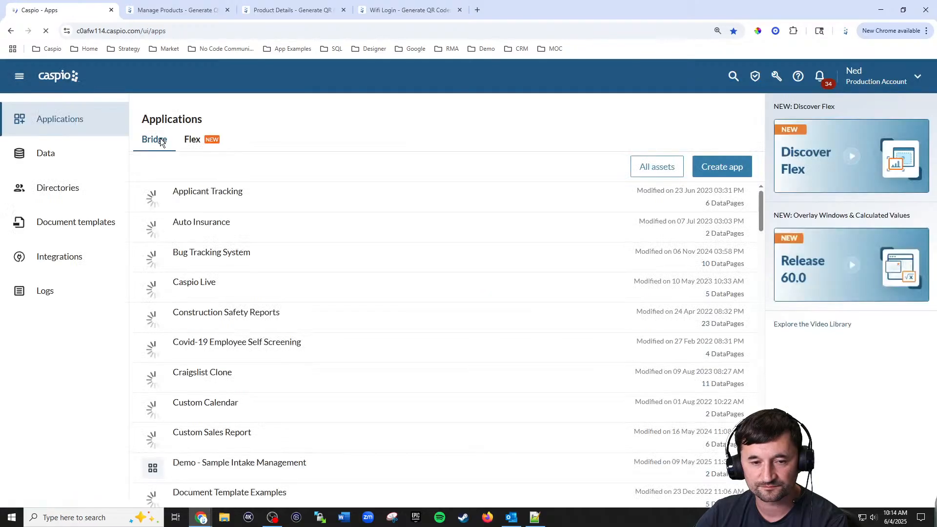
{"action": "left_click", "coordinate": [195, 142]}
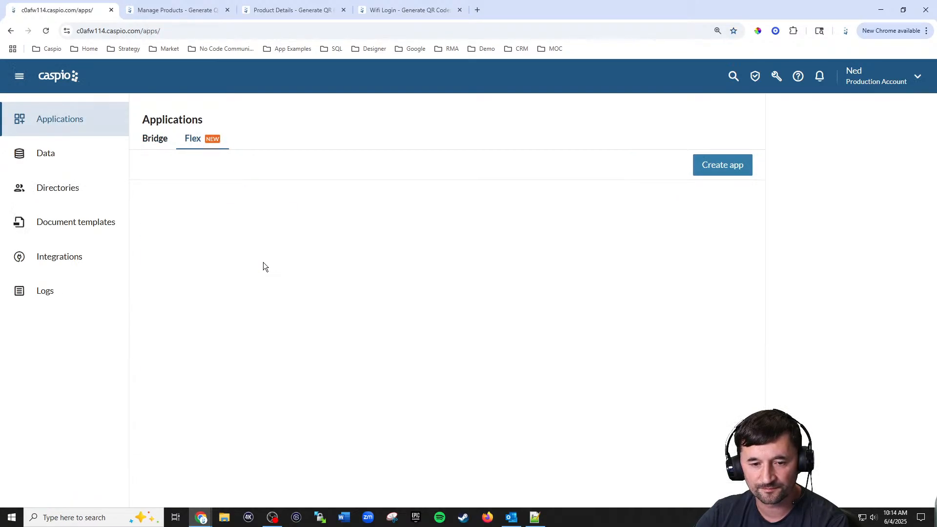
{"action": "left_click", "coordinate": [203, 336]}
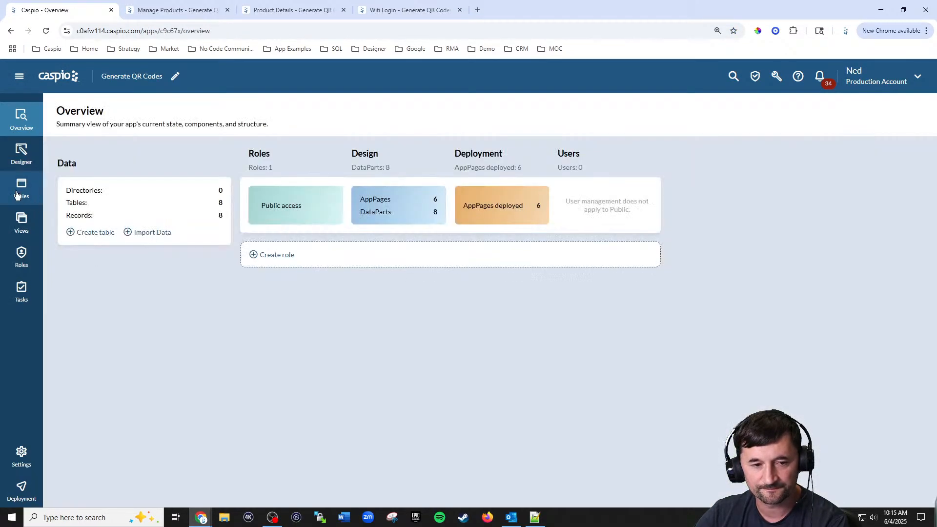
{"action": "left_click", "coordinate": [22, 188]}
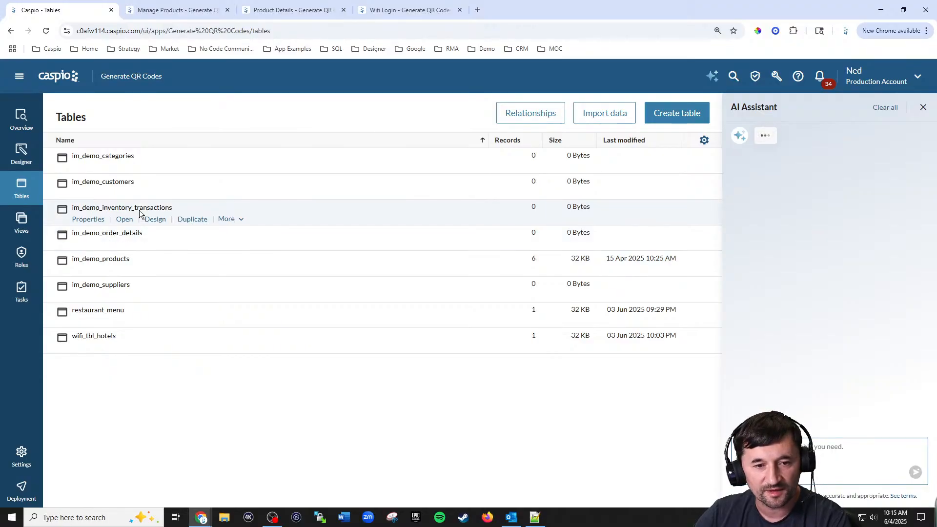
{"action": "left_click", "coordinate": [154, 271]}
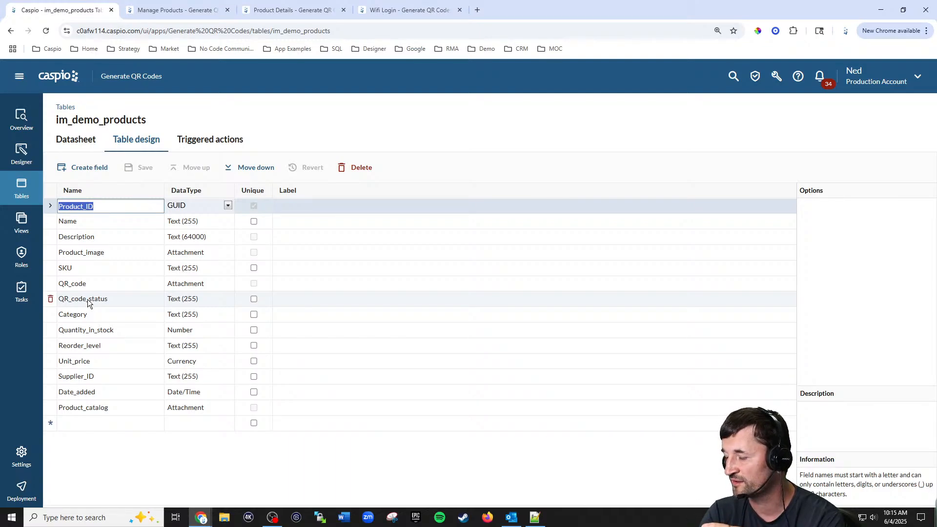
View the im_demo_products records and preview the product image and QR code attachments of the Wireless Mouse record
{"action": "left_click", "coordinate": [473, 152]}
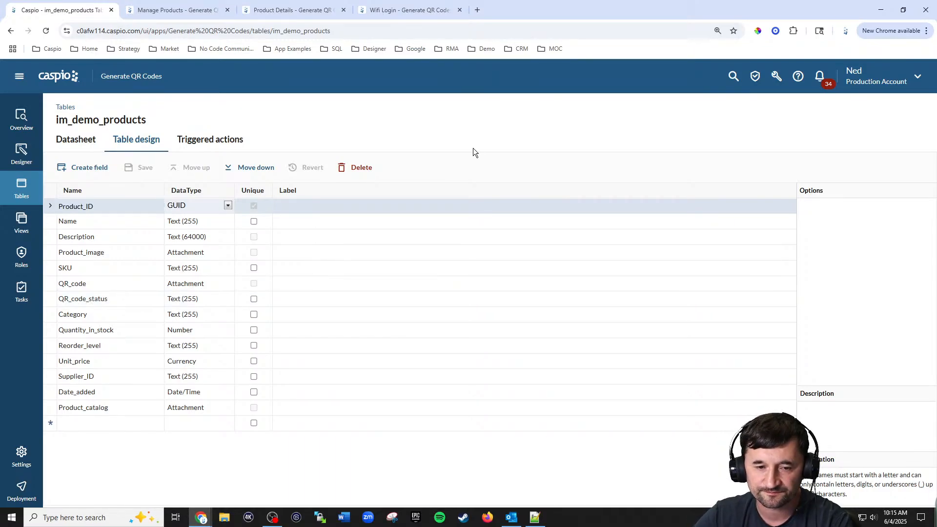
{"action": "left_click", "coordinate": [71, 139]}
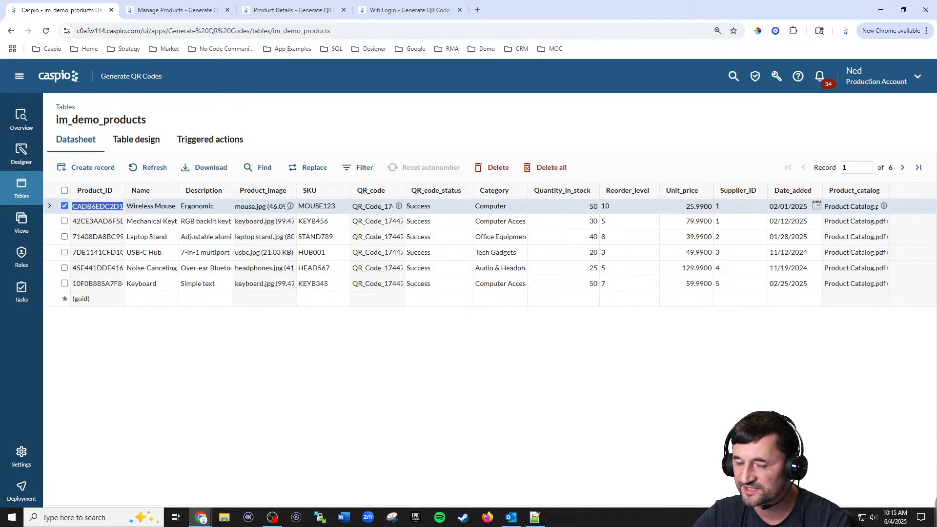
{"action": "left_click", "coordinate": [291, 207]}
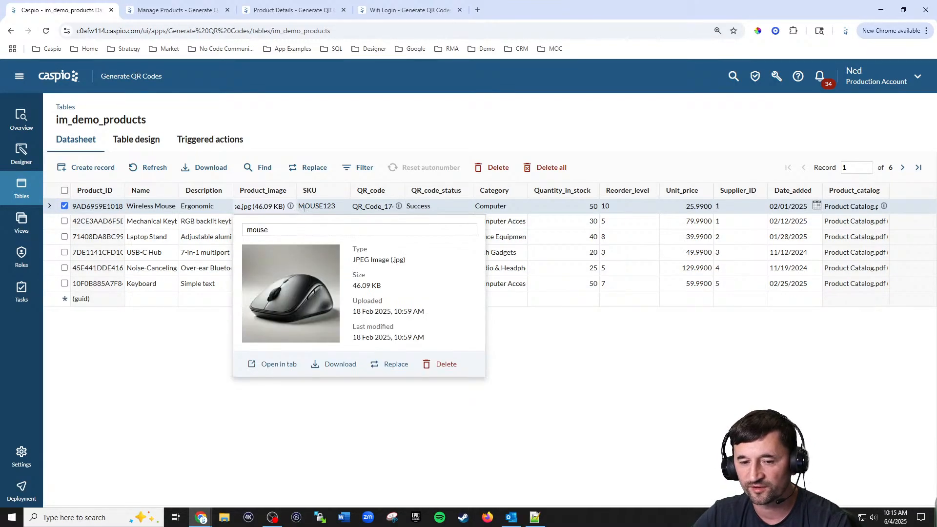
{"action": "left_click", "coordinate": [278, 429]}
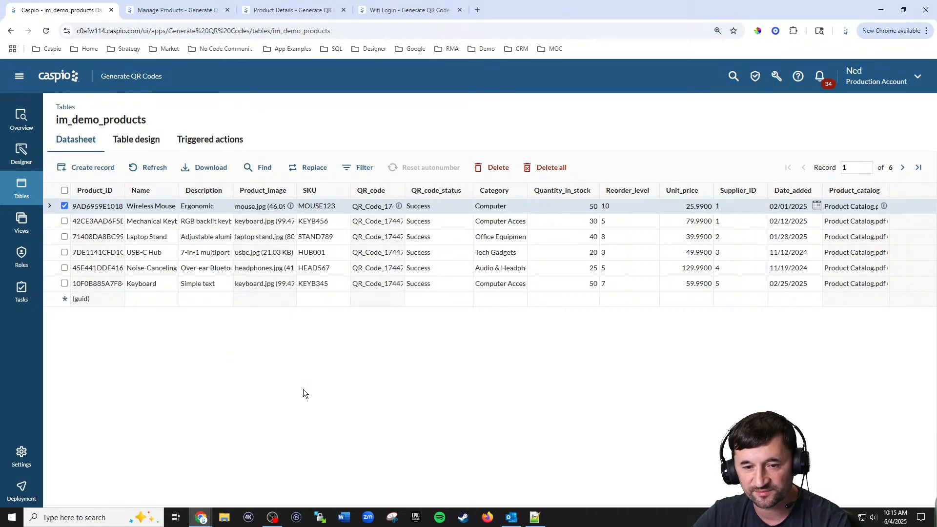
{"action": "left_click", "coordinate": [399, 206]}
{"action": "left_click", "coordinate": [649, 347]}
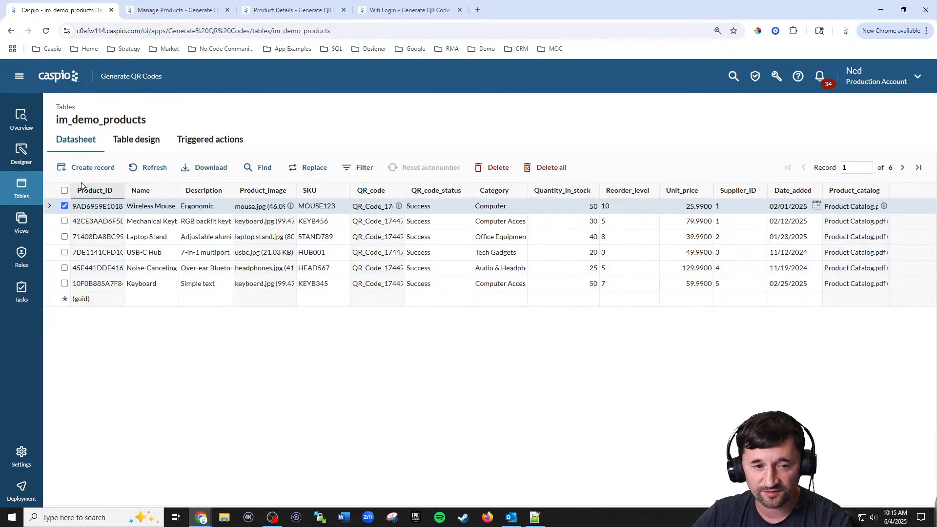
Open the Product Details AppPage in the designer and review its Product_ID data filters without changing them
{"action": "left_click", "coordinate": [28, 163]}
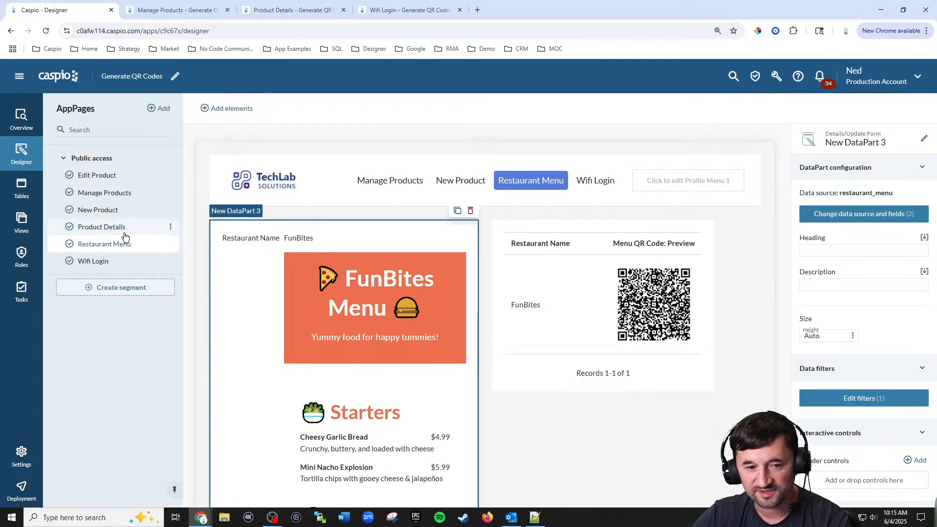
{"action": "left_click", "coordinate": [109, 228]}
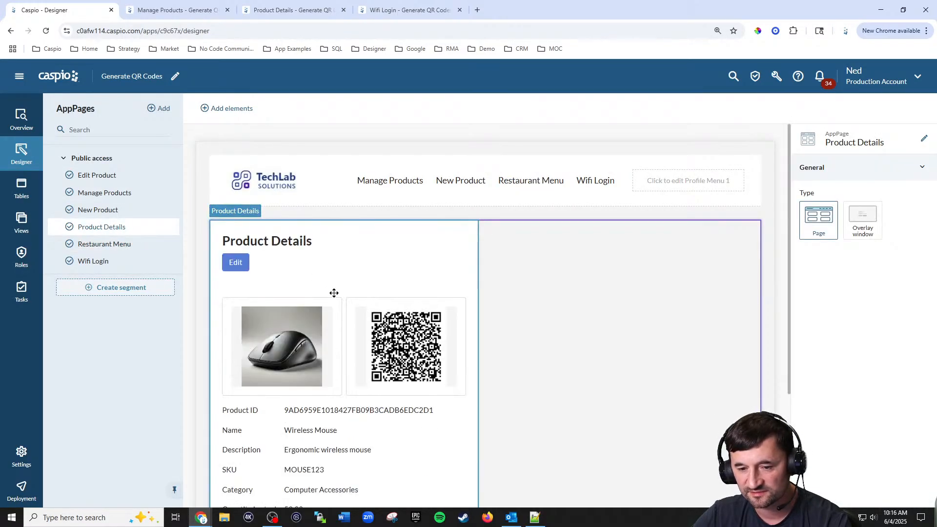
{"action": "left_click", "coordinate": [884, 399]}
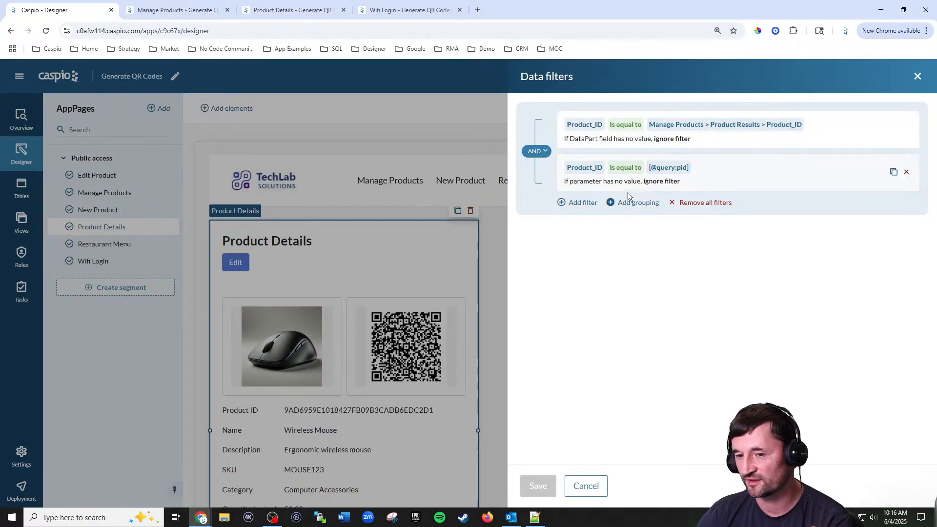
{"action": "left_click", "coordinate": [586, 486]}
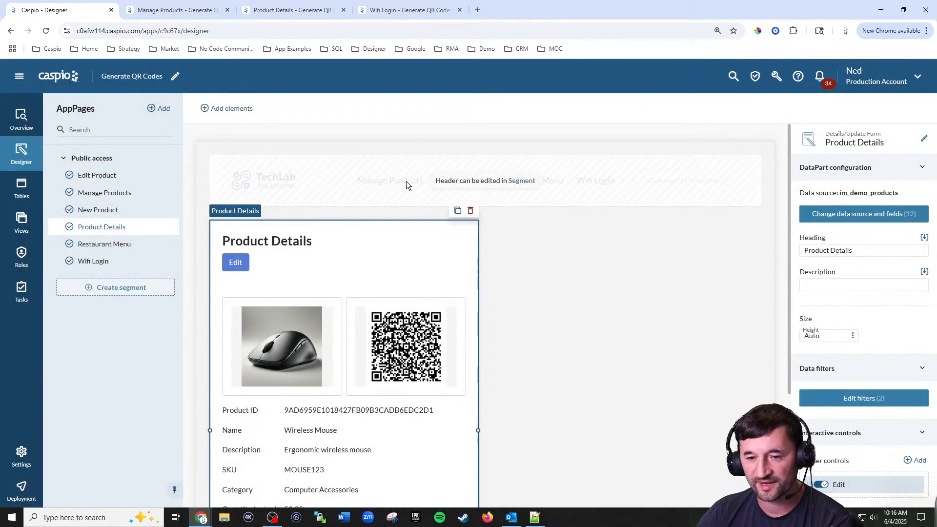
In the deployed app, go back to Manage Products and open the product details of the Wireless Mouse
{"action": "left_click", "coordinate": [280, 11]}
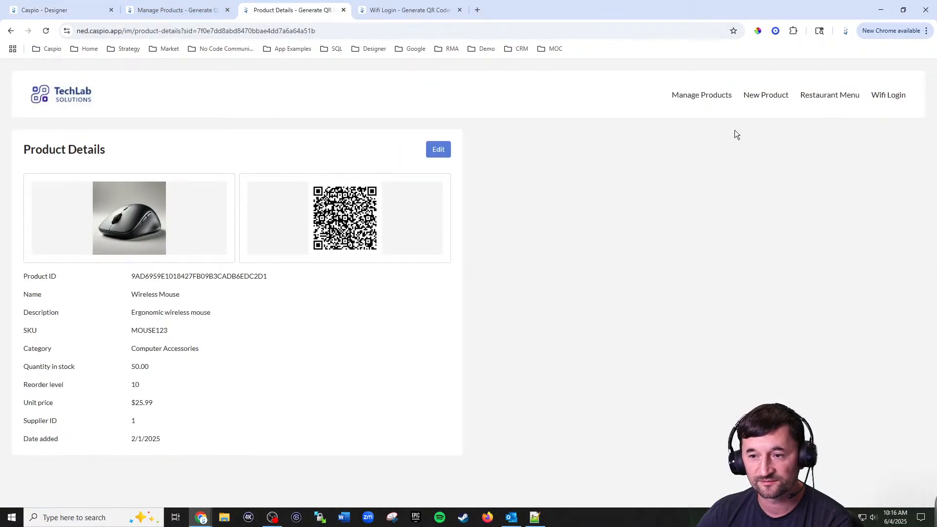
{"action": "left_click", "coordinate": [723, 97]}
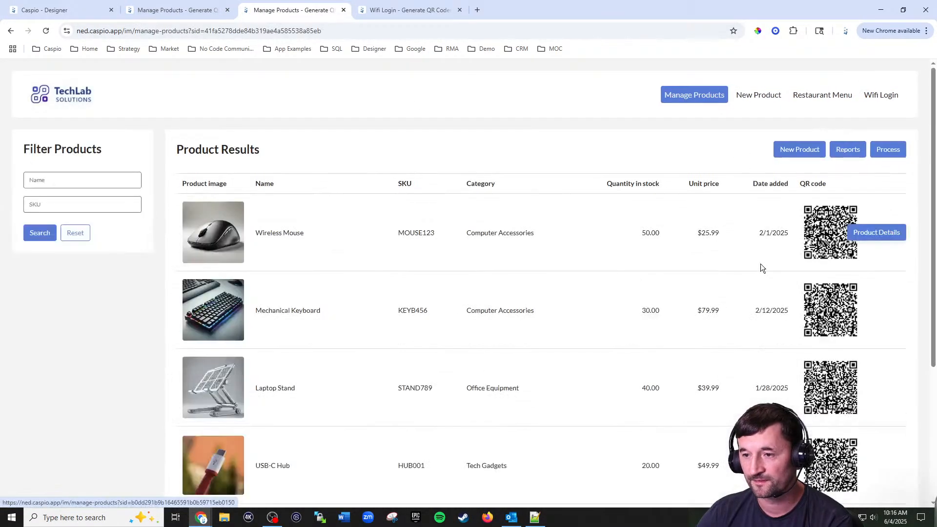
{"action": "left_click", "coordinate": [875, 234]}
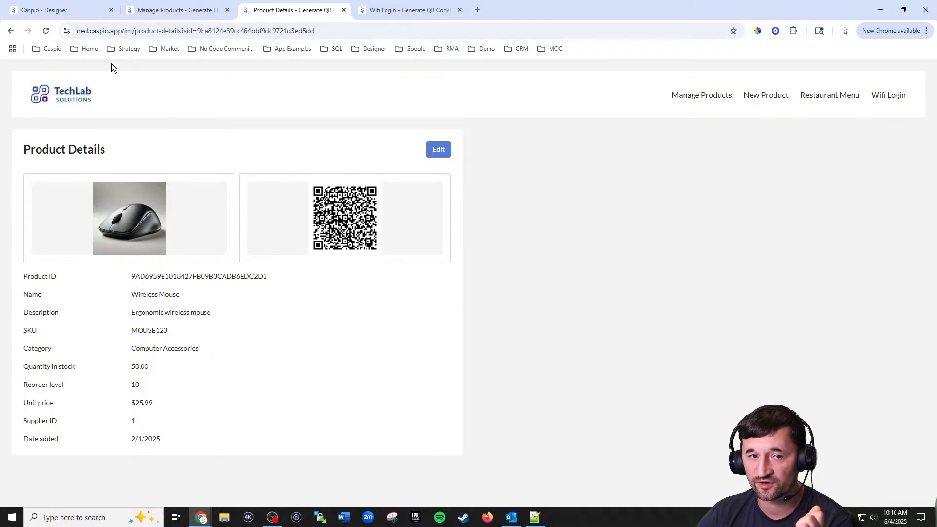
Return to the designer and inspect the Product_ID filter that uses the pid query string parameter, keeping its settings
{"action": "left_click", "coordinate": [70, 12]}
{"action": "left_click", "coordinate": [861, 398]}
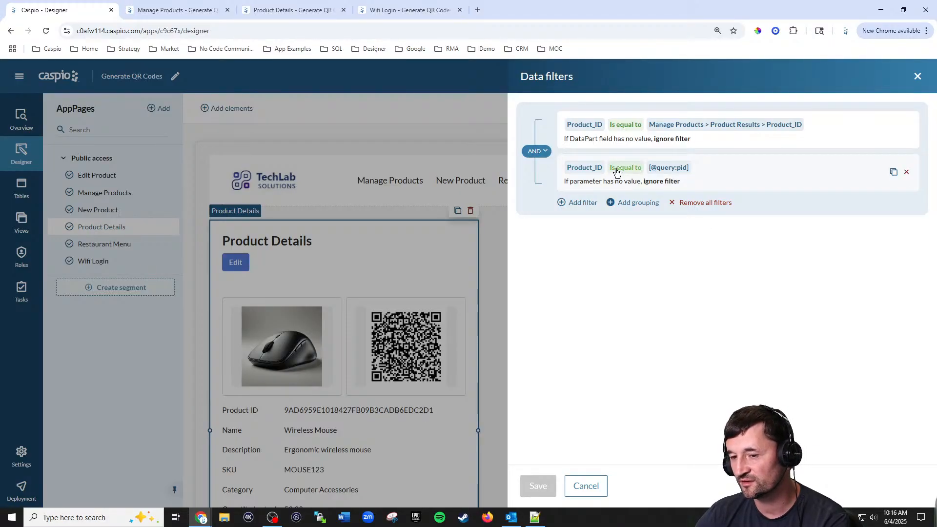
{"action": "left_click", "coordinate": [655, 171]}
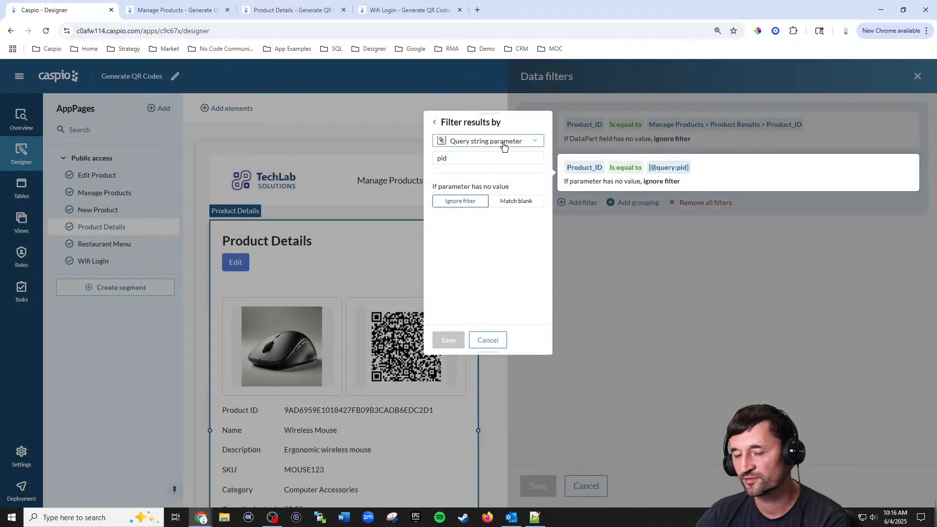
{"action": "left_click", "coordinate": [498, 341]}
{"action": "left_click", "coordinate": [593, 484]}
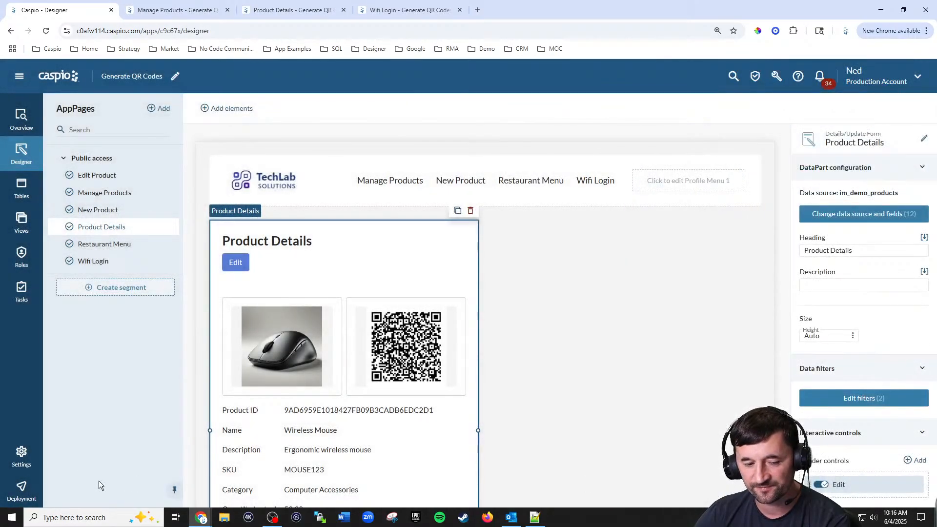
Copy the deployment URL of the Product Details AppPage
{"action": "left_click", "coordinate": [26, 492]}
{"action": "mouse_move", "coordinate": [229, 248]}
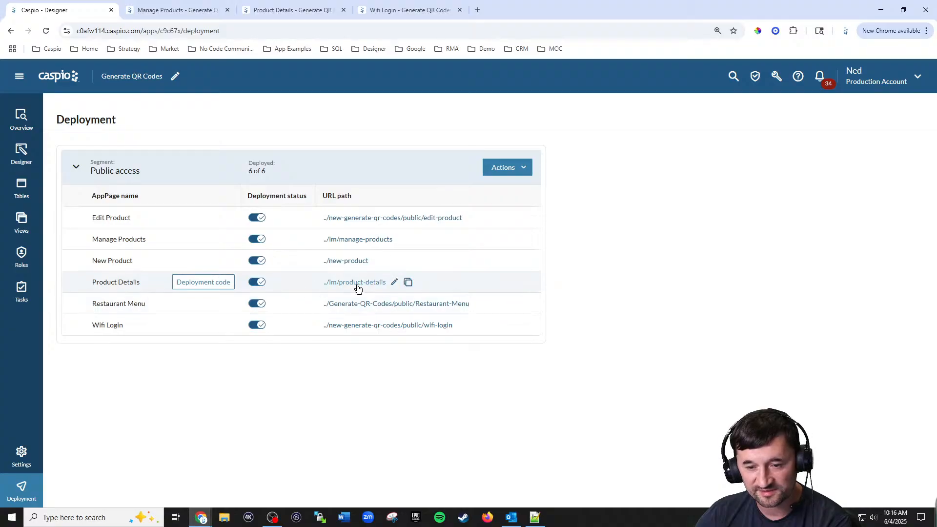
{"action": "left_click", "coordinate": [410, 284]}
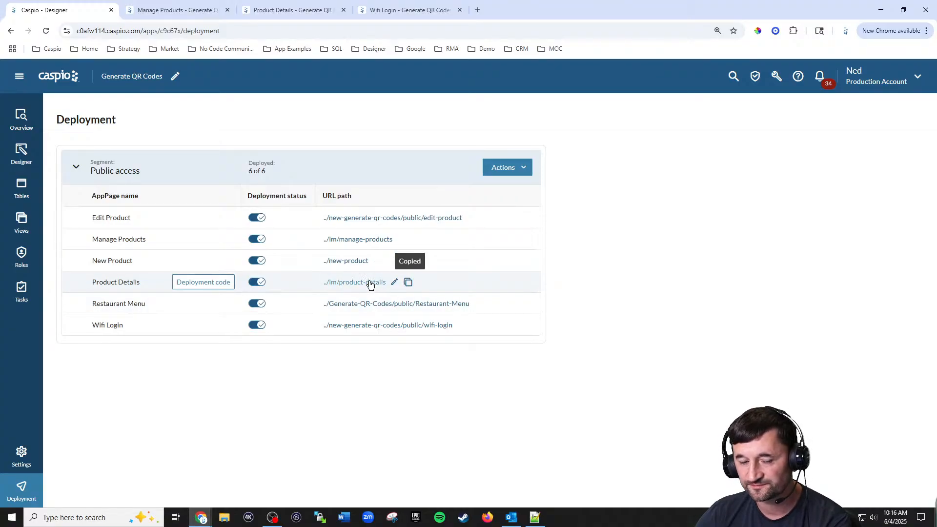
Go to the QR Code Generator extension and open the "Redirect to Product Details - Insert" agent for editing
{"action": "left_click", "coordinate": [19, 75]}
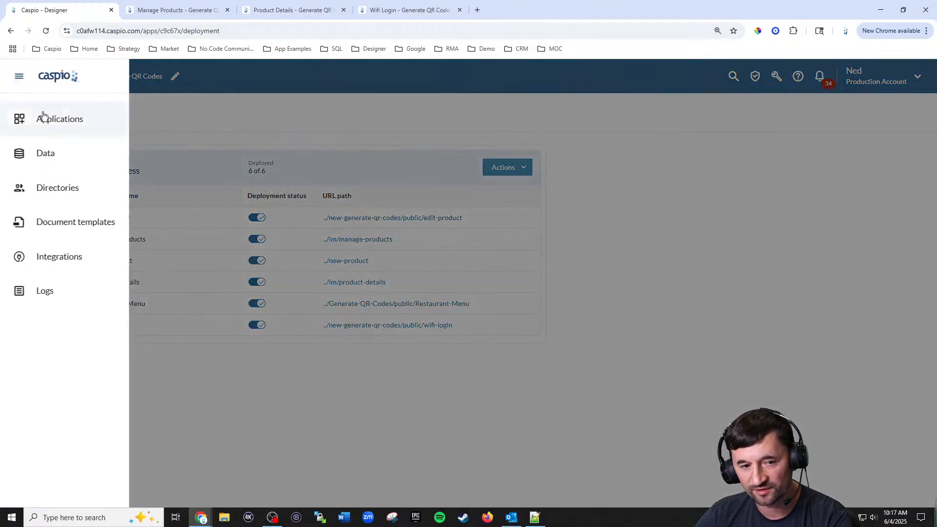
{"action": "left_click", "coordinate": [53, 256]}
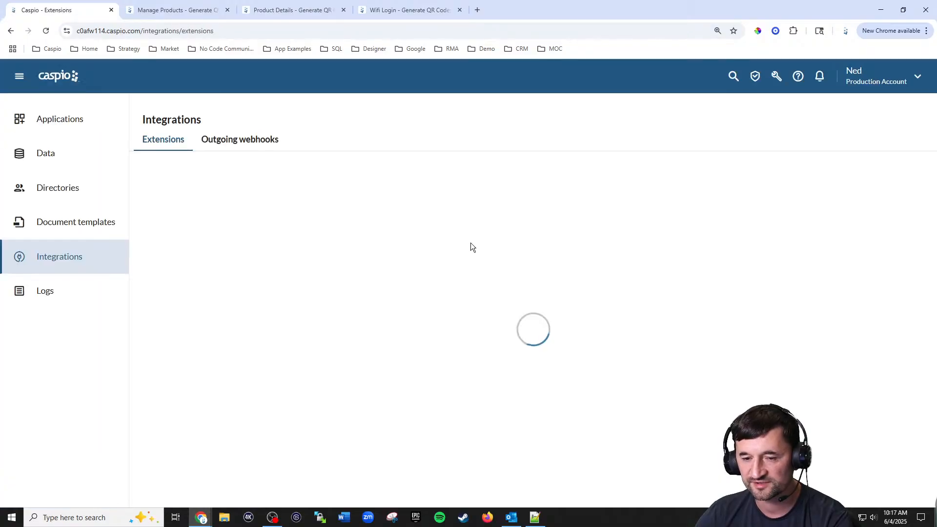
{"action": "left_click", "coordinate": [578, 308]}
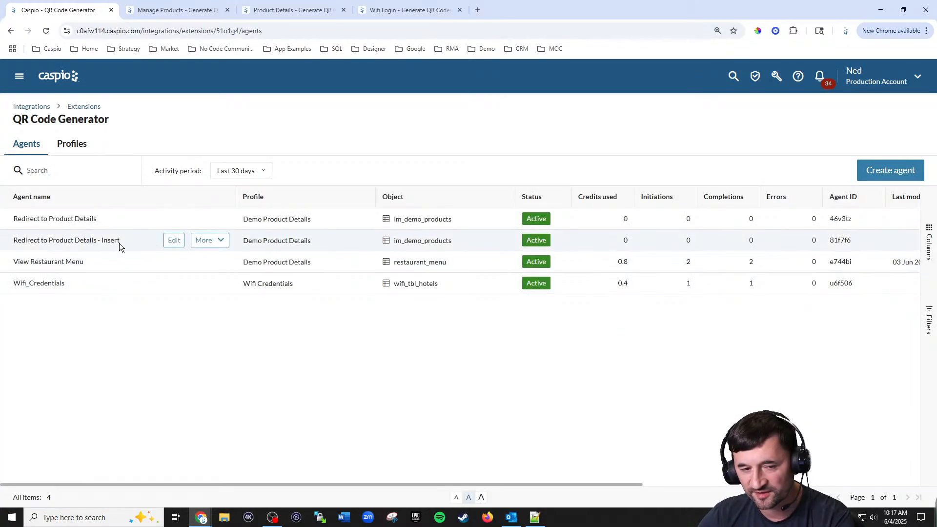
{"action": "mouse_move", "coordinate": [96, 221]}
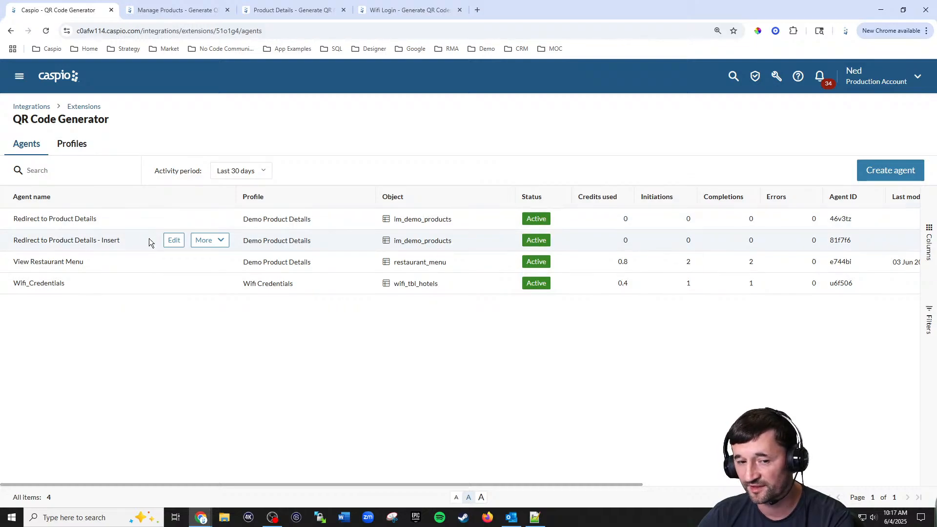
{"action": "left_click", "coordinate": [173, 241]}
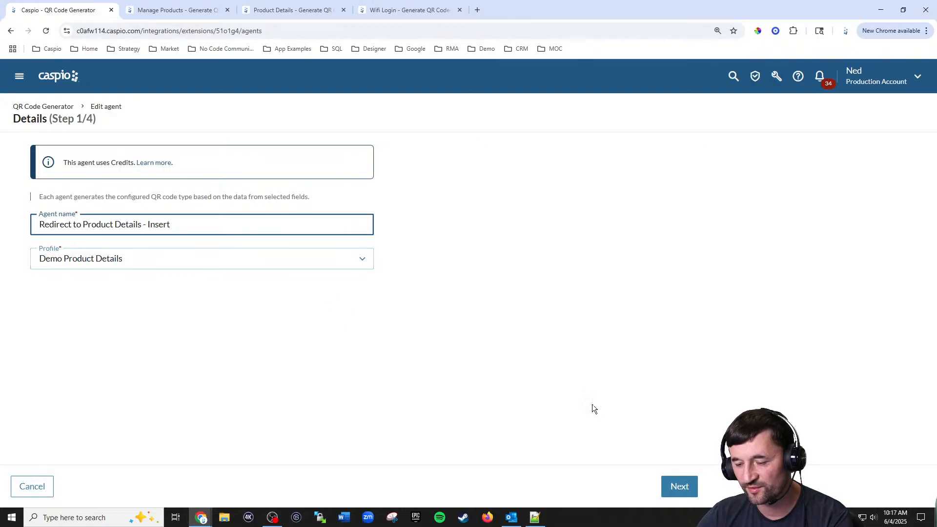
Review the agent's trigger with Record inserted kept as the event, and continue to the outgoing data items
{"action": "left_click", "coordinate": [678, 486]}
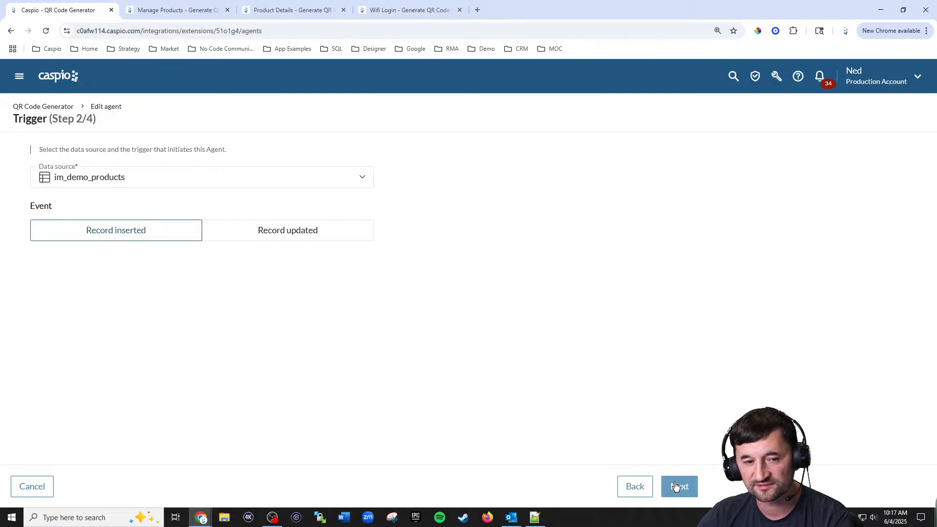
{"action": "left_click", "coordinate": [163, 230]}
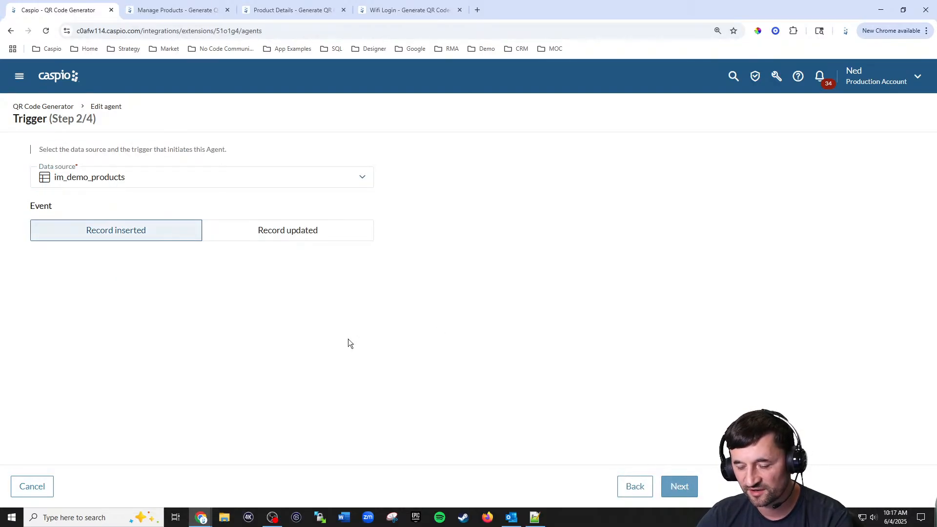
{"action": "left_click", "coordinate": [677, 487]}
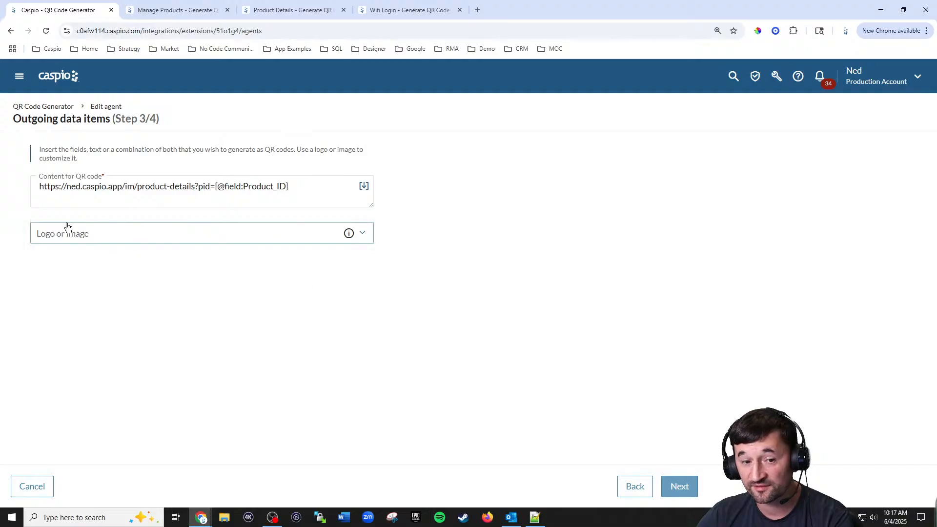
Add a second line to the QR code content with the copied Product Details URL, "?pid=" and the Product_ID field parameter
{"action": "left_click", "coordinate": [42, 196]}
{"action": "left_click", "coordinate": [297, 188]}
{"action": "key", "text": "Return"}
{"action": "key", "text": "Return"}
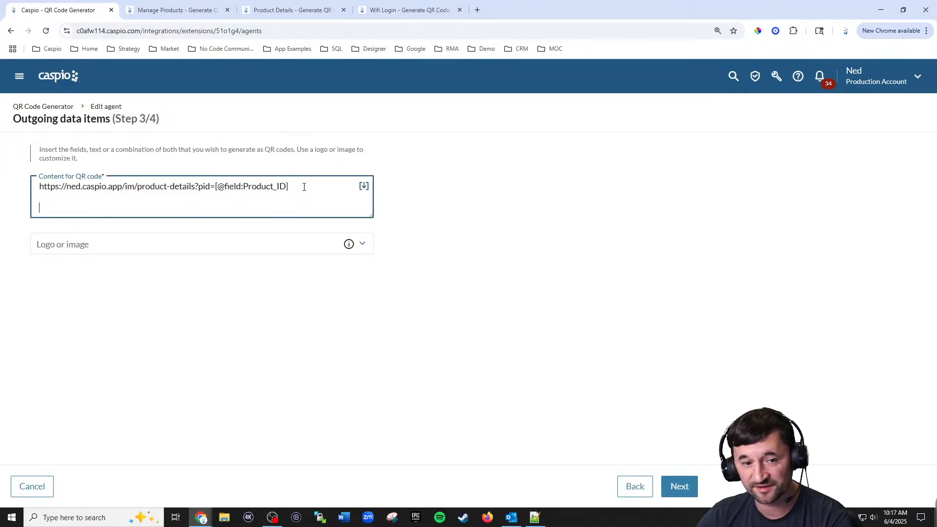
{"action": "key", "text": "ctrl+v"}
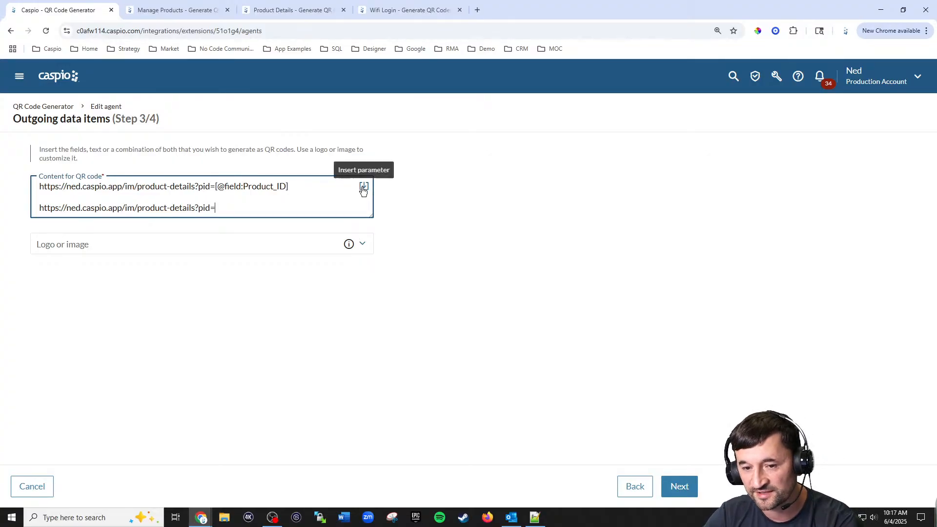
{"action": "left_click", "coordinate": [363, 186]}
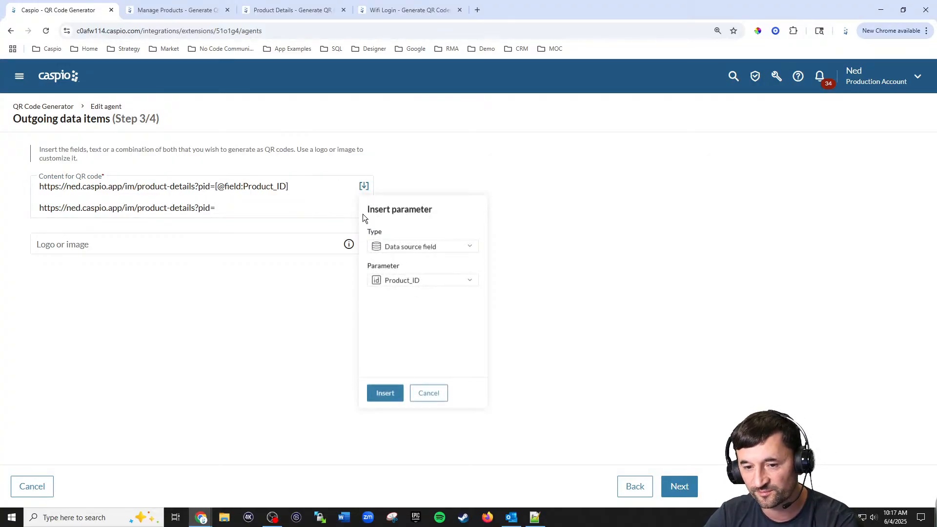
{"action": "left_click", "coordinate": [383, 392]}
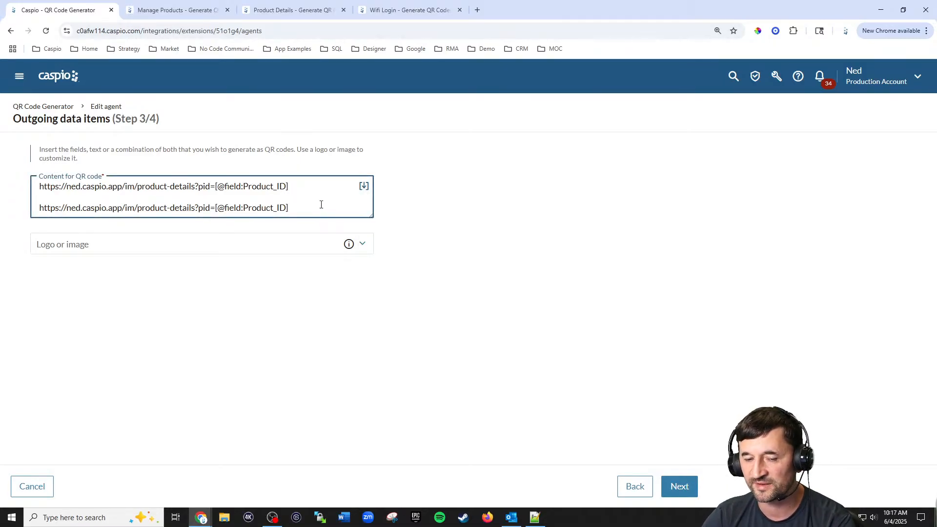
Delete the second URL line from the QR code content and, after viewing the incoming data items, leave the agent without saving
{"action": "left_click_drag", "start_coordinate": [321, 204], "coordinate": [112, 194]}
{"action": "key", "text": "BackSpace"}
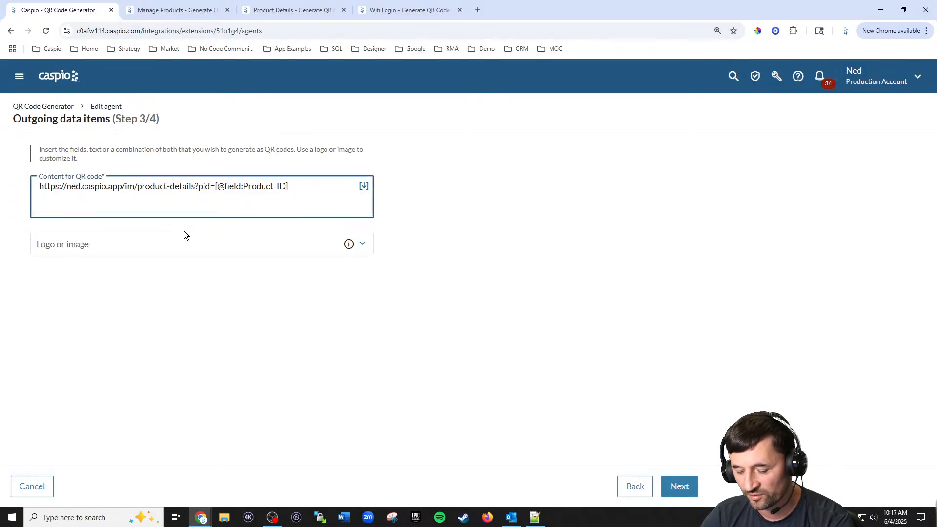
{"action": "key", "text": "BackSpace"}
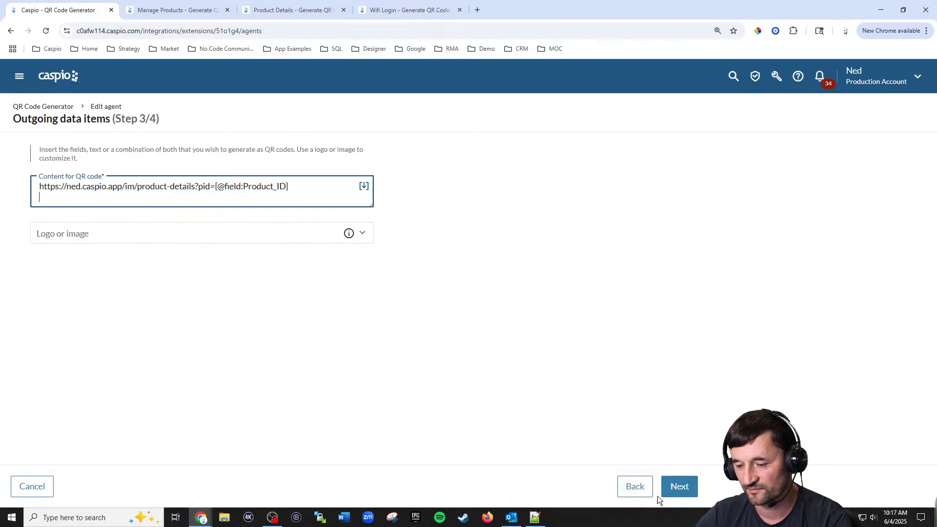
{"action": "left_click", "coordinate": [670, 489]}
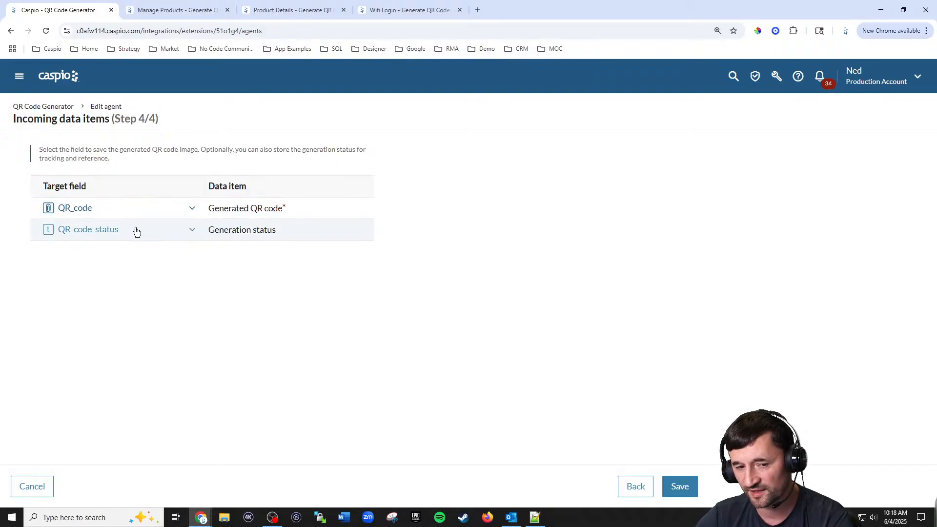
{"action": "left_click", "coordinate": [48, 485]}
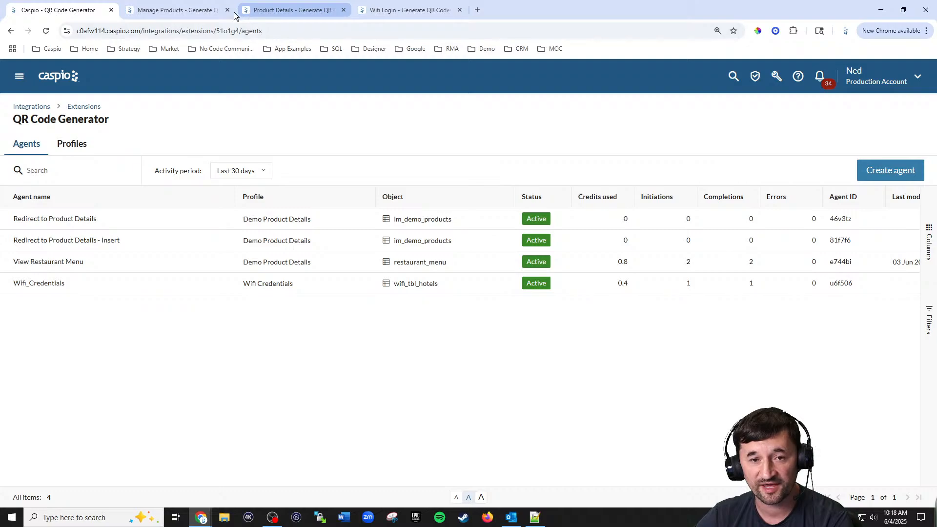
Switch to the deployed app and open the New Product form to view its fields
{"action": "left_click", "coordinate": [197, 11]}
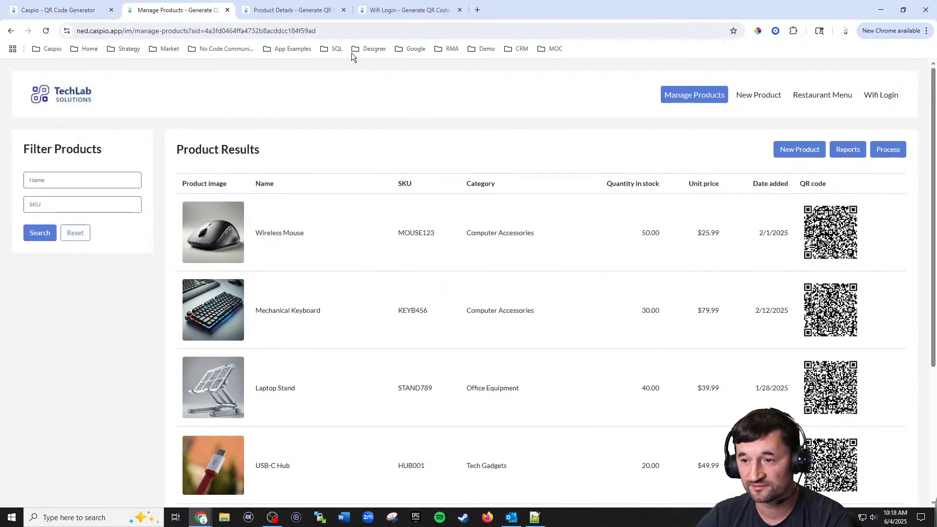
{"action": "left_click", "coordinate": [759, 96]}
{"action": "scroll", "coordinate": [512, 247], "scroll_direction": "down", "scroll_amount": 1}
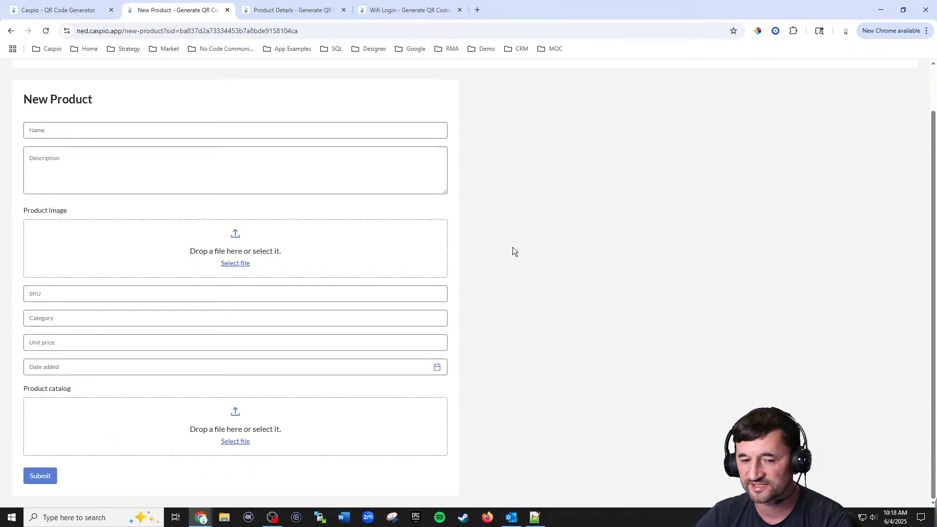
Open the Manage Products page of the deployed app to view the product list and its QR codes
{"action": "scroll", "coordinate": [514, 248], "scroll_direction": "up", "scroll_amount": 1}
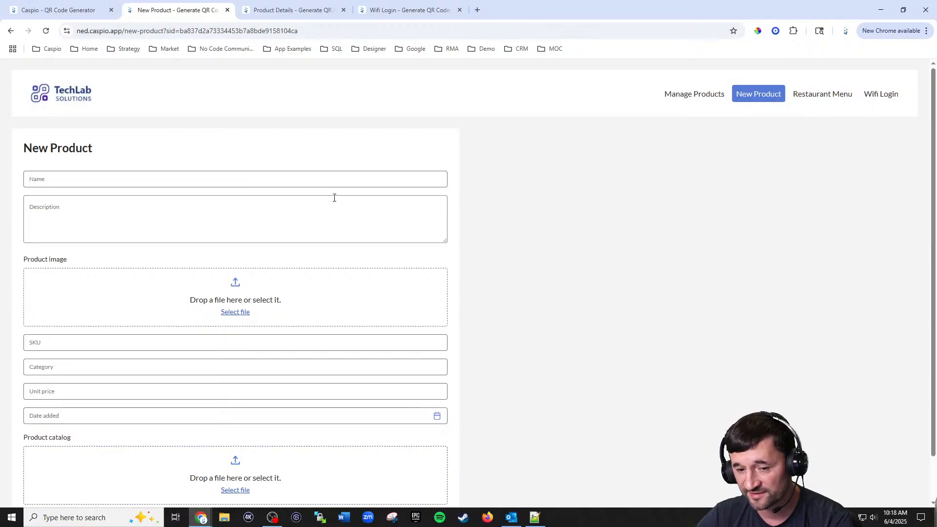
{"action": "left_click", "coordinate": [687, 96]}
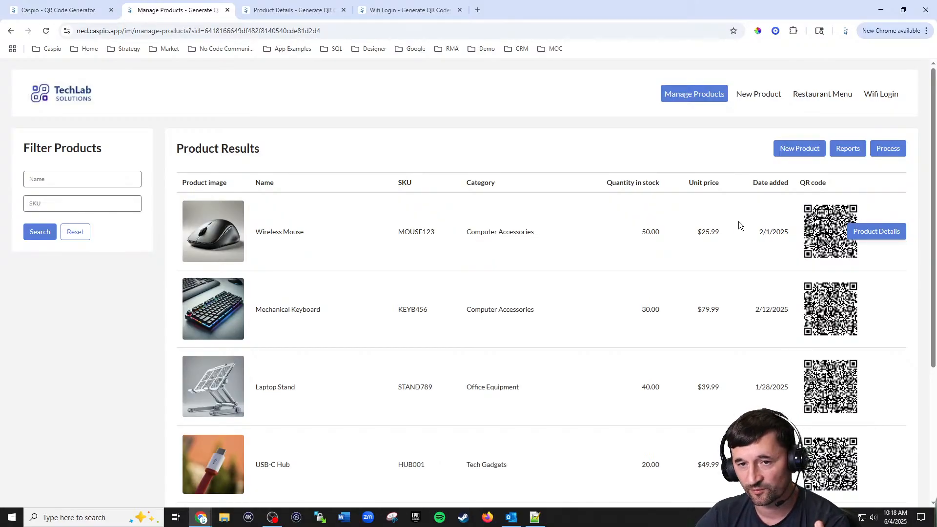
Switch back to the QR Code Generator agents, edit Redirect to Product Details and rename it "Redirect to Product Details - Update"
{"action": "left_click", "coordinate": [105, 17]}
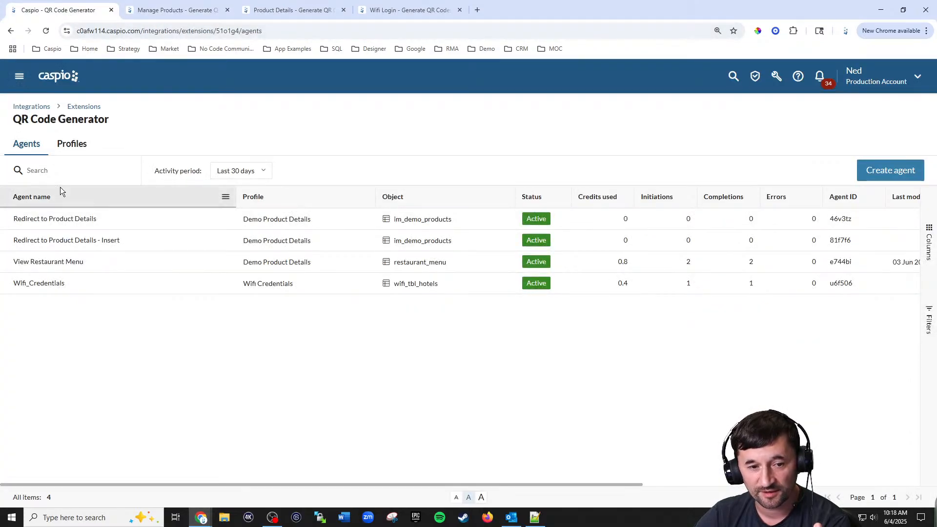
{"action": "left_click", "coordinate": [182, 219]}
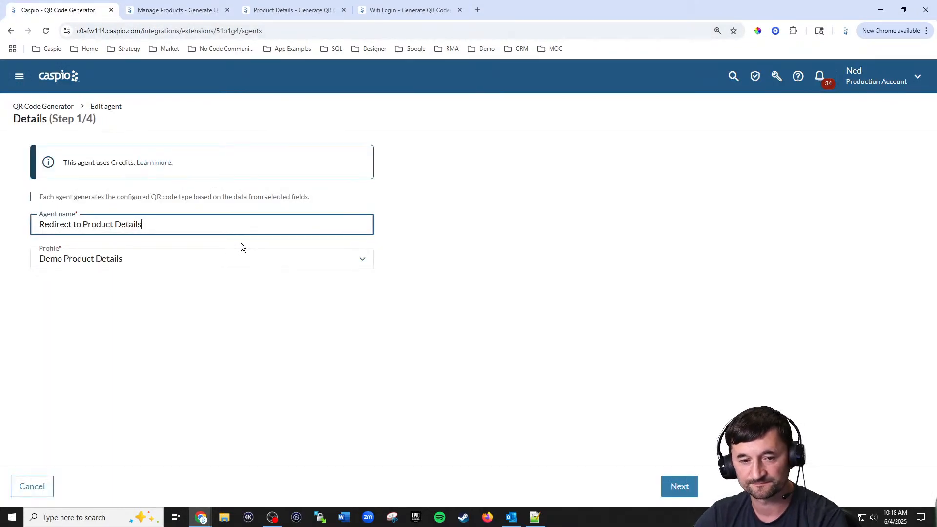
{"action": "type", "text": "- U"}
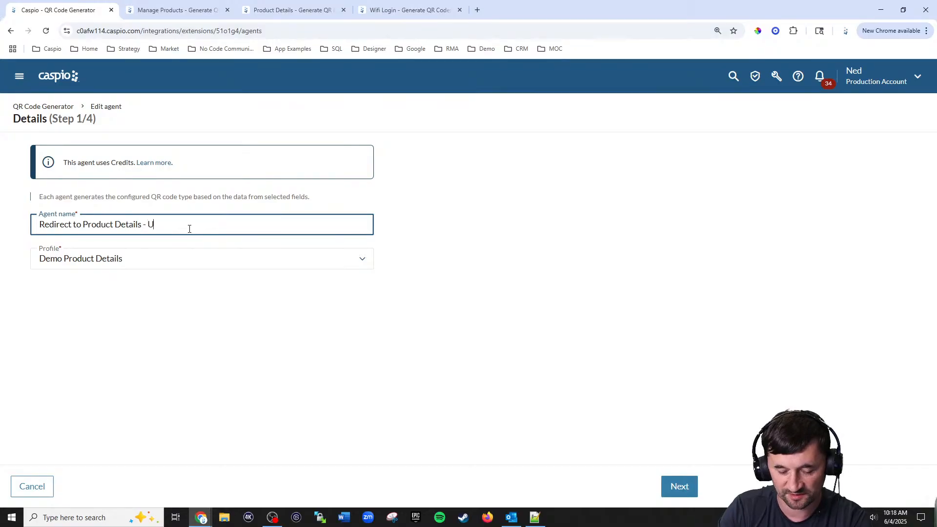
{"action": "type", "text": "pdate"}
Review the agent's Record updated trigger, its outgoing and incoming data items, and leave the agent without saving
{"action": "left_click", "coordinate": [678, 489]}
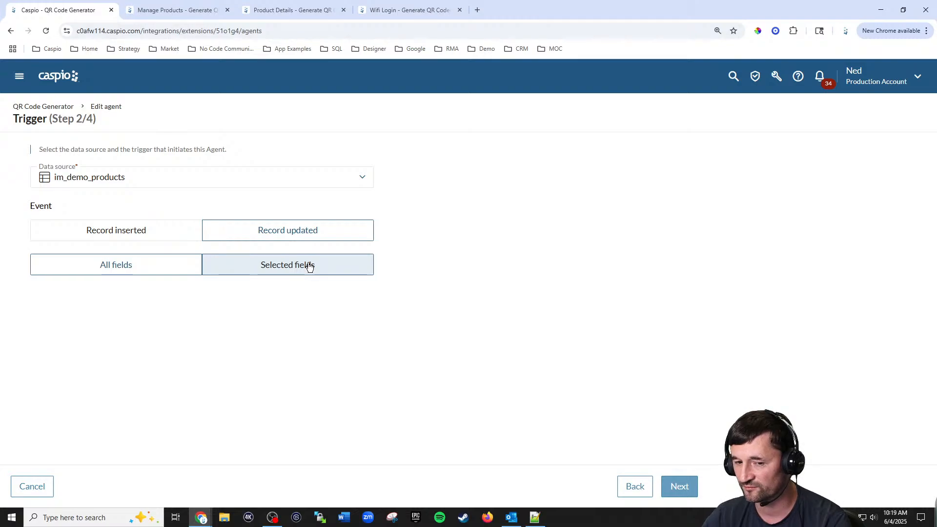
{"action": "left_click", "coordinate": [666, 484]}
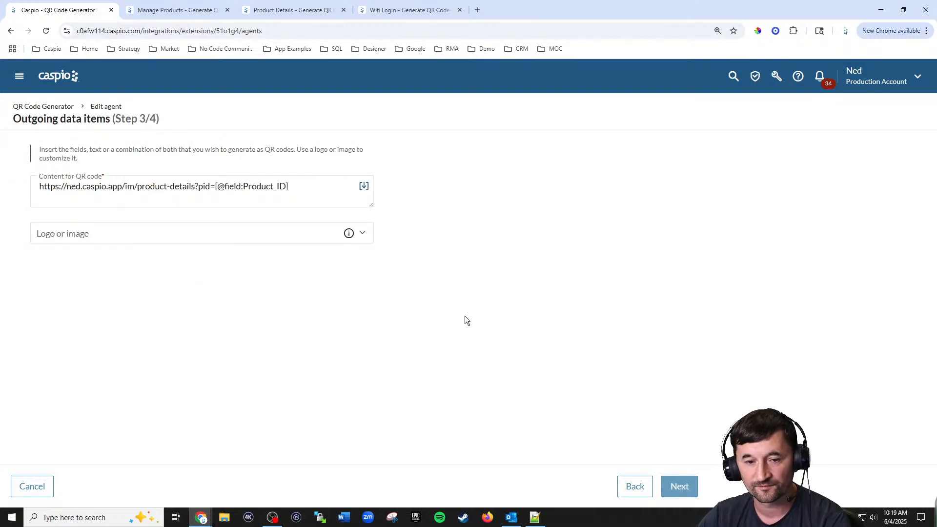
{"action": "left_click", "coordinate": [680, 489]}
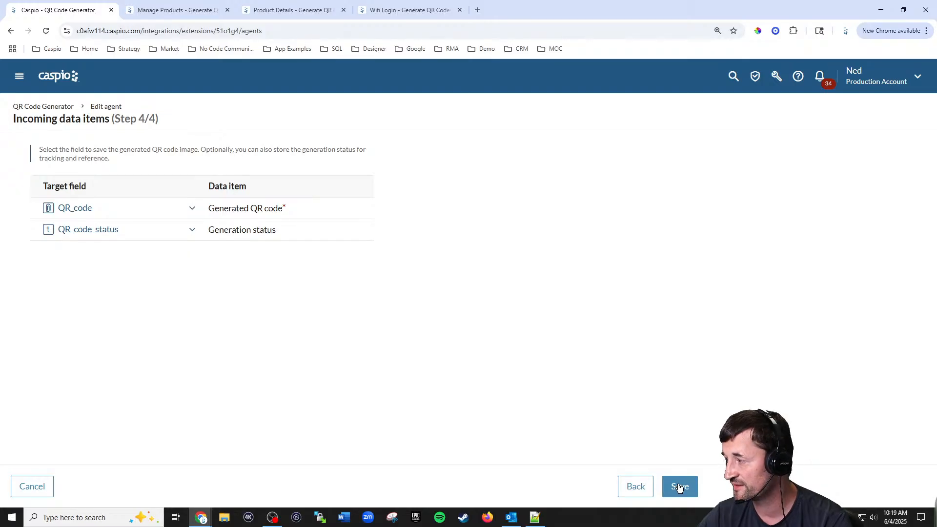
{"action": "left_click", "coordinate": [32, 487]}
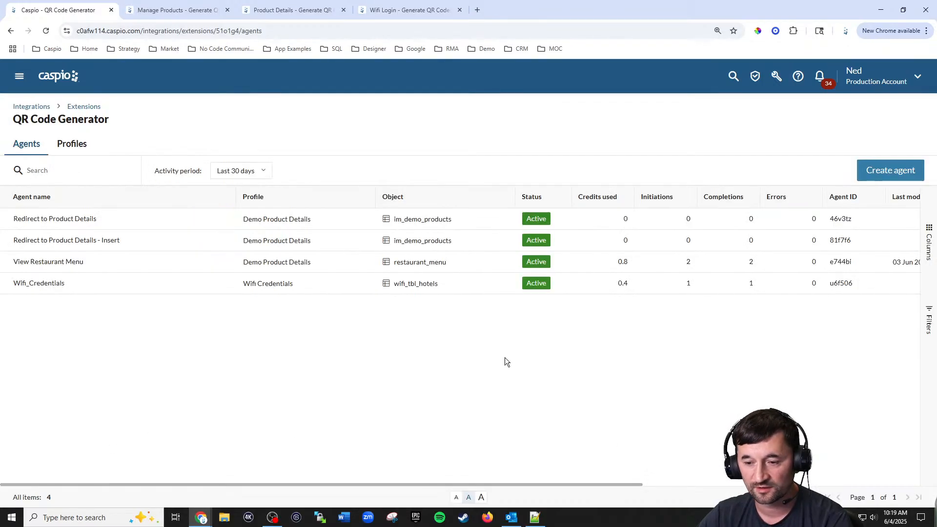
Open the im_demo_products table's datasheet in the Flex app Generate QR Codes
{"action": "left_click", "coordinate": [57, 78]}
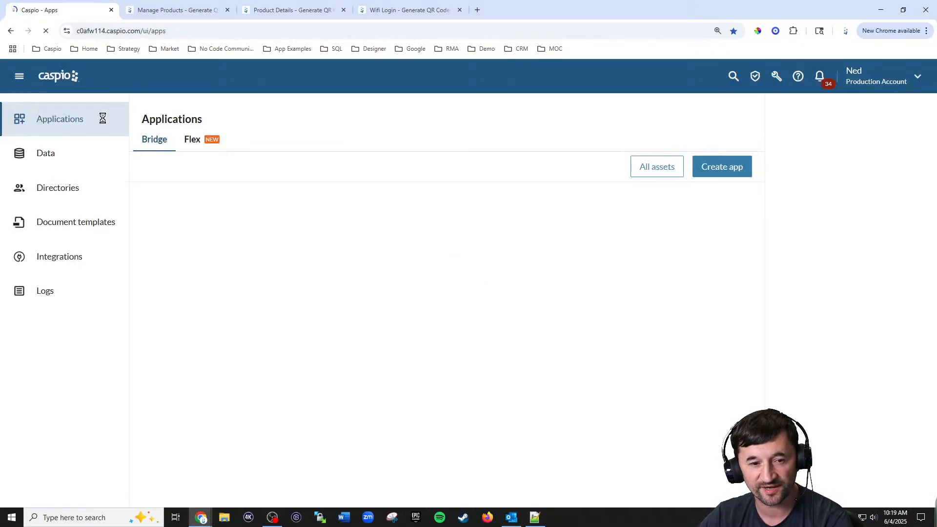
{"action": "left_click", "coordinate": [192, 149]}
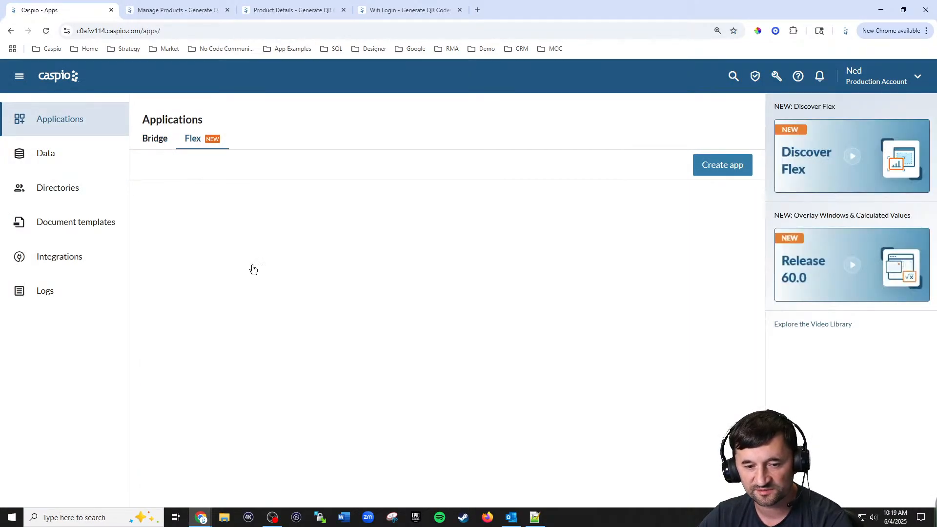
{"action": "left_click", "coordinate": [226, 326]}
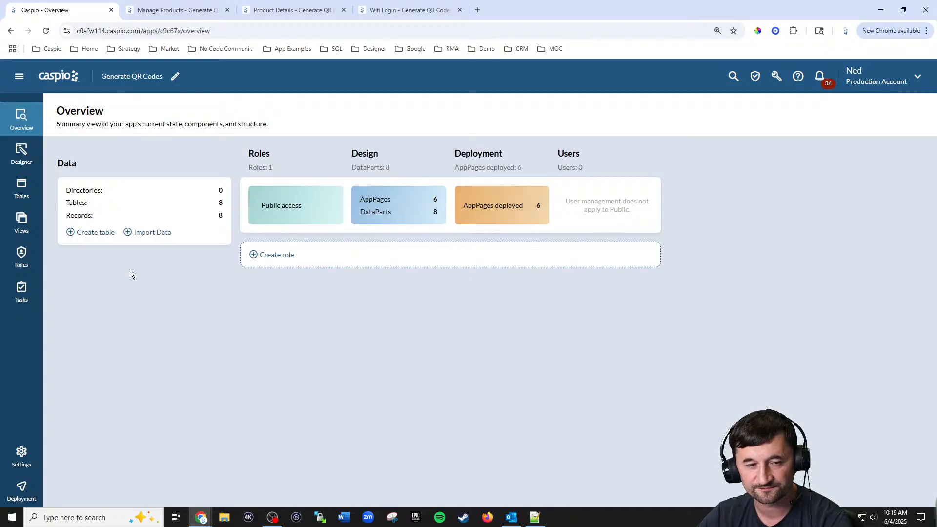
{"action": "left_click", "coordinate": [21, 188]}
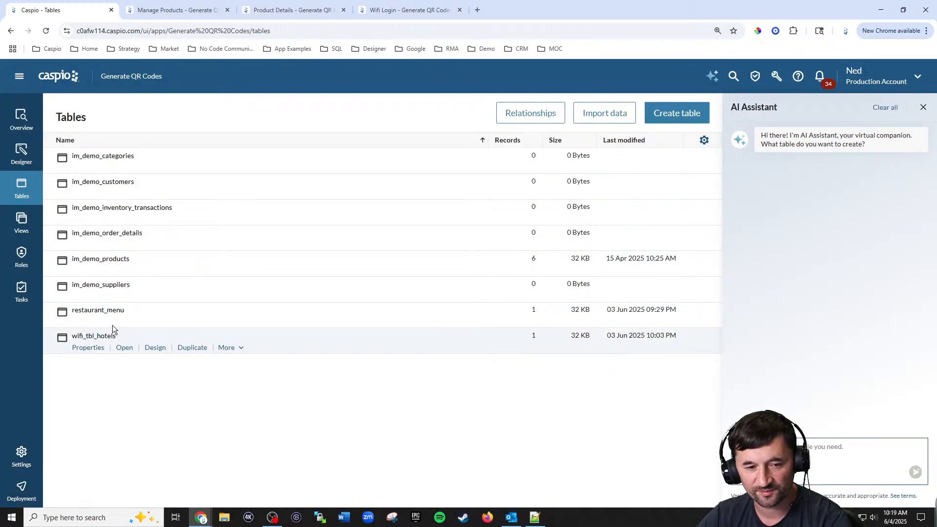
{"action": "left_click", "coordinate": [124, 271]}
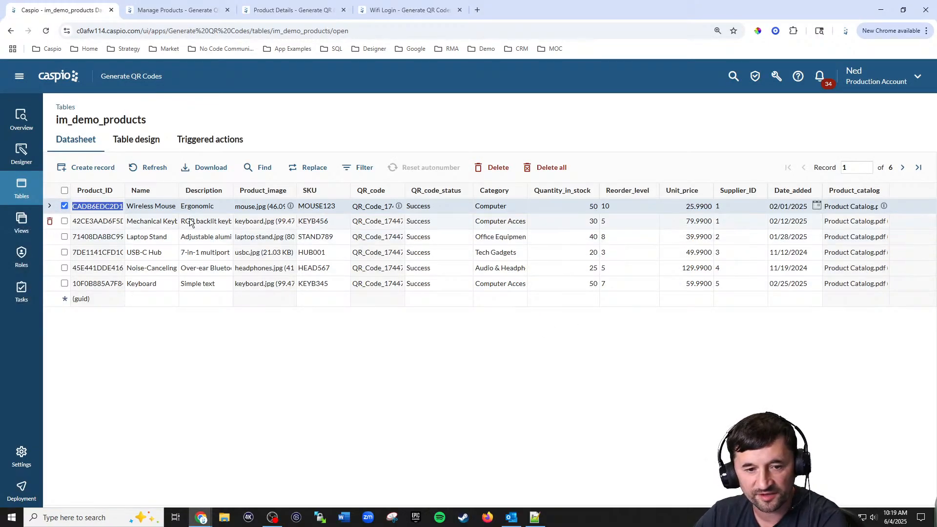
Set the Wireless Mouse record's Quantity_in_stock to 40 and commit the change
{"action": "left_click", "coordinate": [579, 209]}
{"action": "type", "text": "40"}
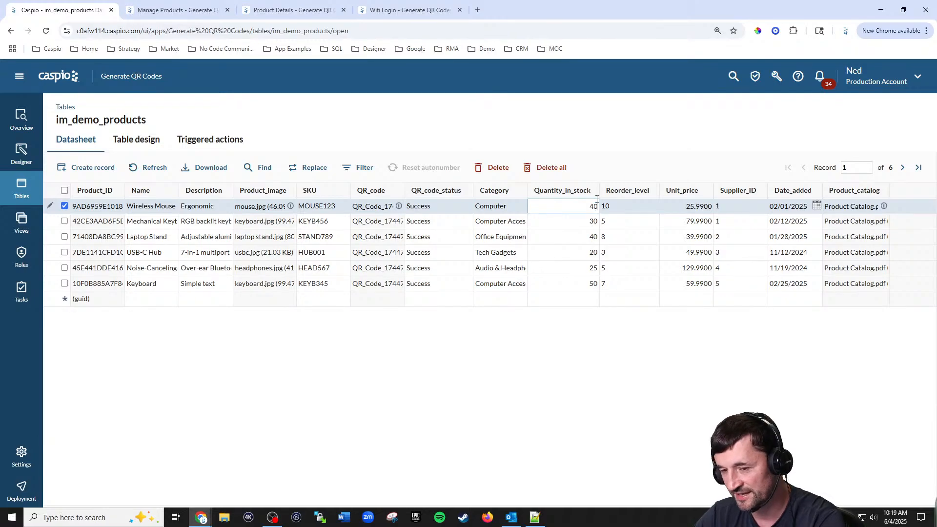
{"action": "left_click", "coordinate": [574, 224]}
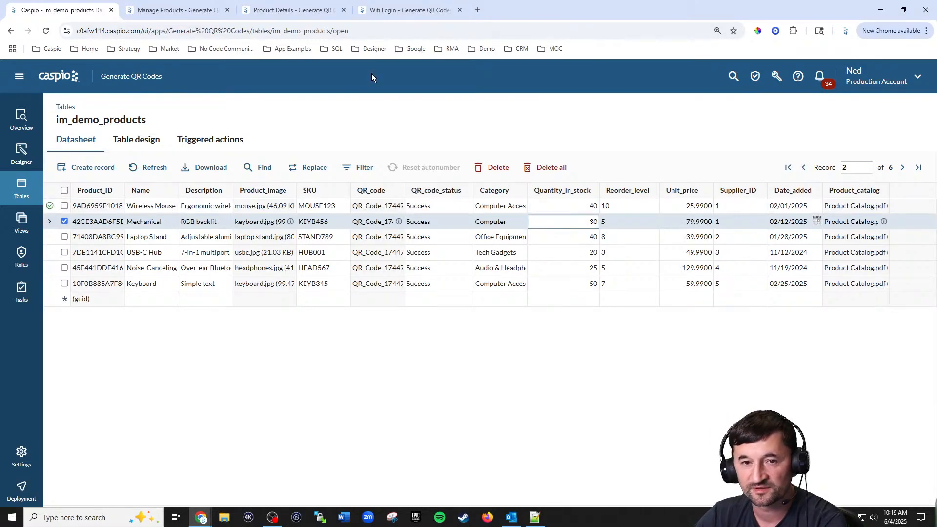
Switch to the deployed app and open the Wireless Mouse product details from Manage Products to check its quantity in stock
{"action": "left_click", "coordinate": [300, 11]}
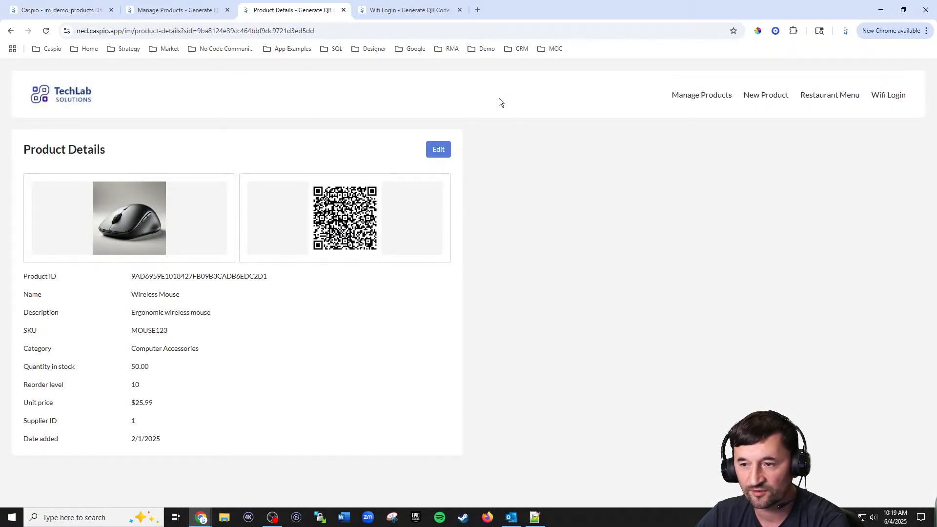
{"action": "left_click", "coordinate": [705, 97]}
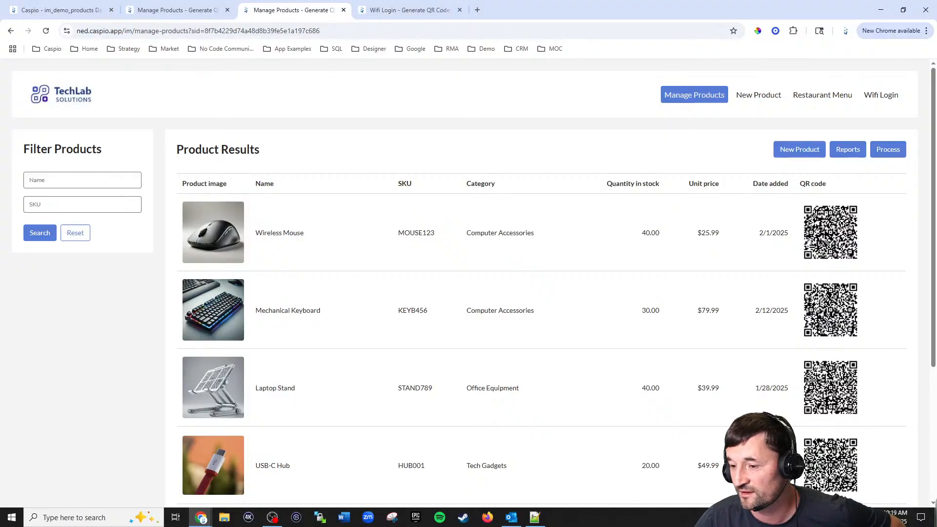
{"action": "mouse_move", "coordinate": [868, 234]}
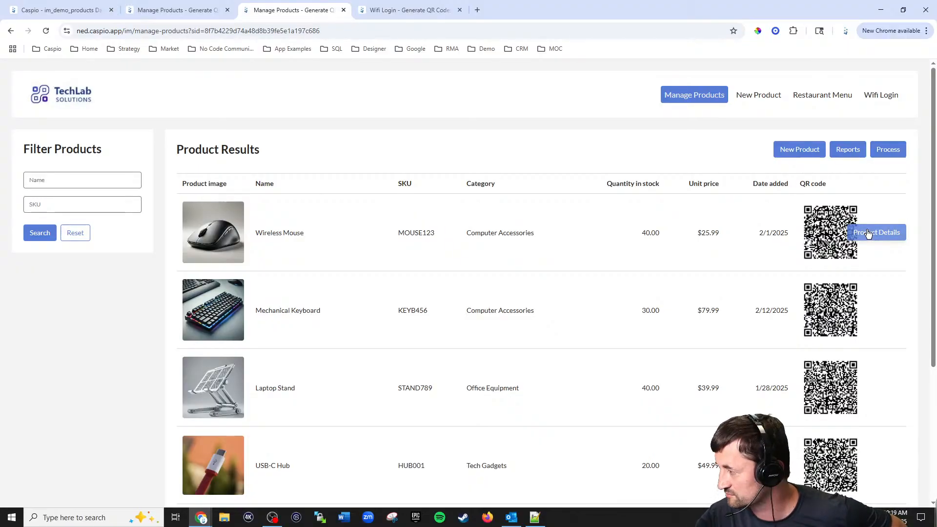
{"action": "left_click", "coordinate": [868, 234]}
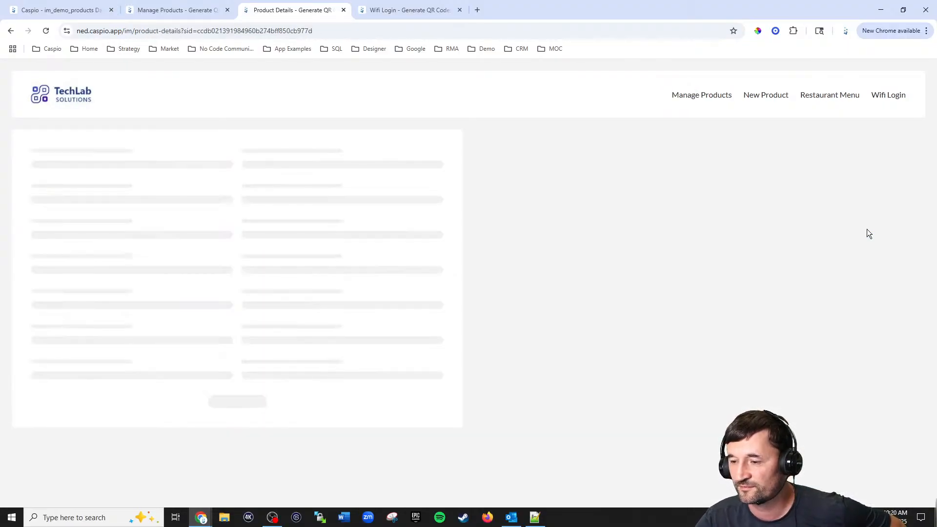
{"action": "left_click_drag", "start_coordinate": [130, 372], "coordinate": [170, 370]}
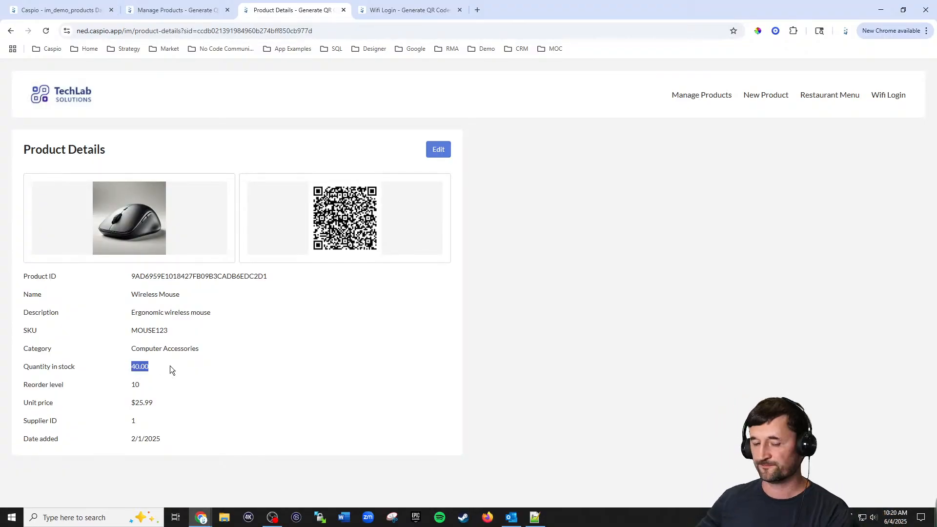
{"action": "left_click", "coordinate": [172, 366]}
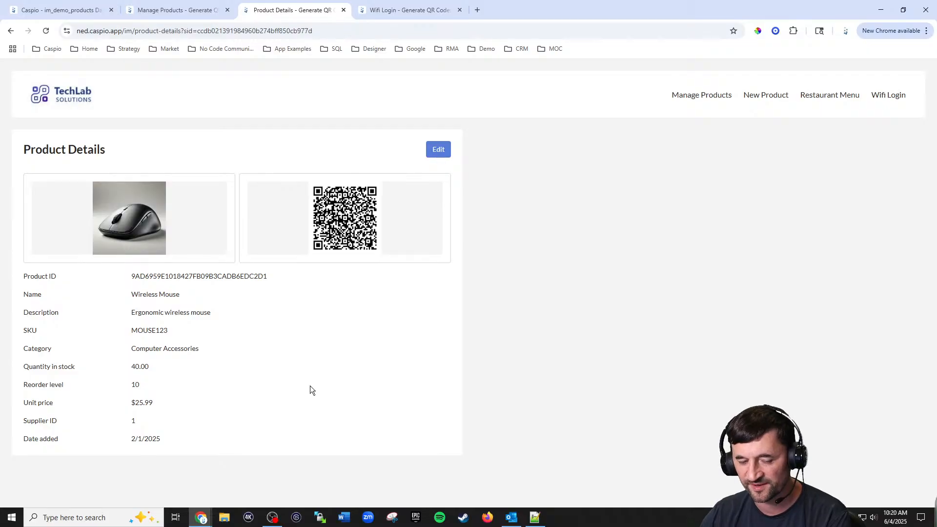
{"action": "left_click_drag", "start_coordinate": [157, 365], "coordinate": [131, 366]}
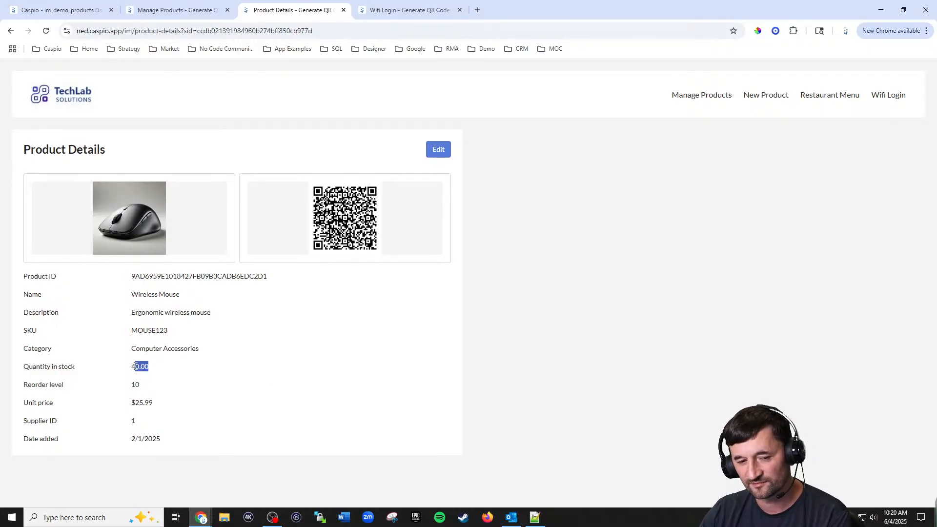
{"action": "left_click", "coordinate": [213, 385]}
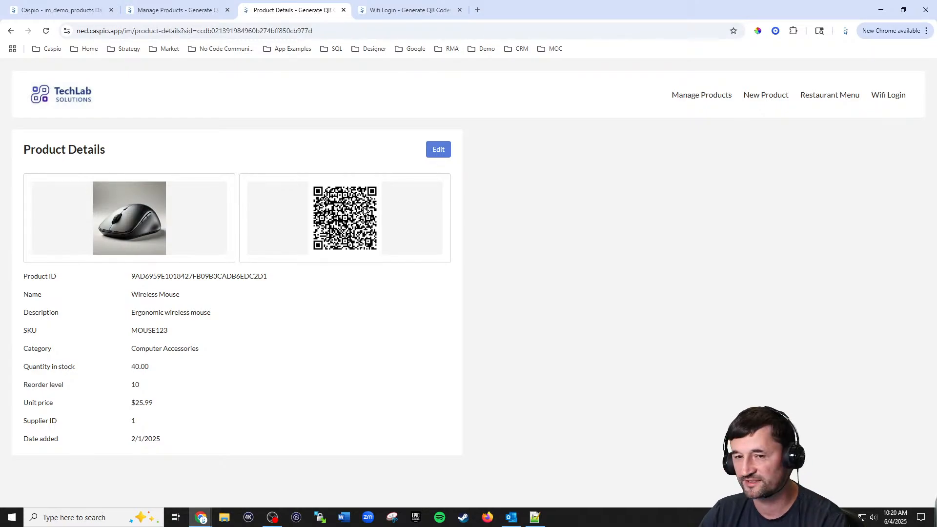
View the deployed Wifi Login page, and examine the field design of the app's wifi_tbl_hotels table
{"action": "left_click", "coordinate": [406, 11]}
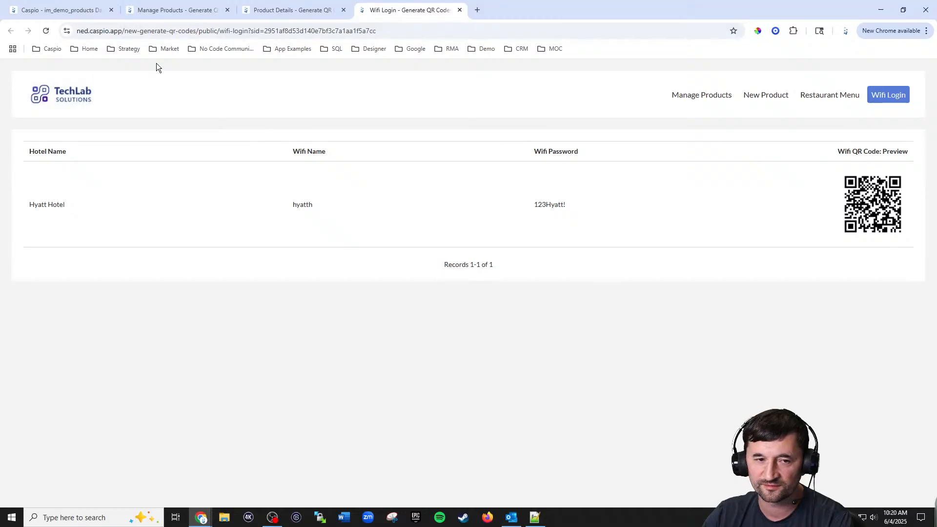
{"action": "left_click", "coordinate": [79, 13]}
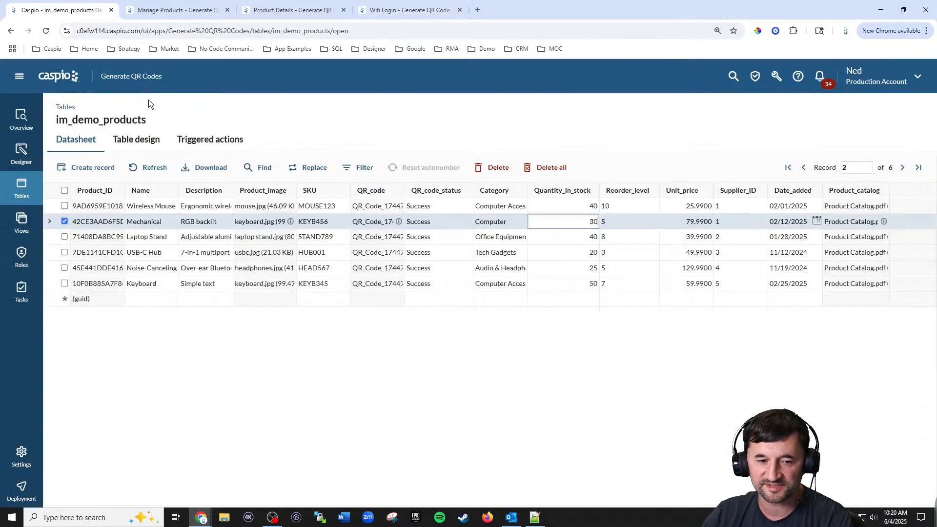
{"action": "left_click", "coordinate": [22, 190]}
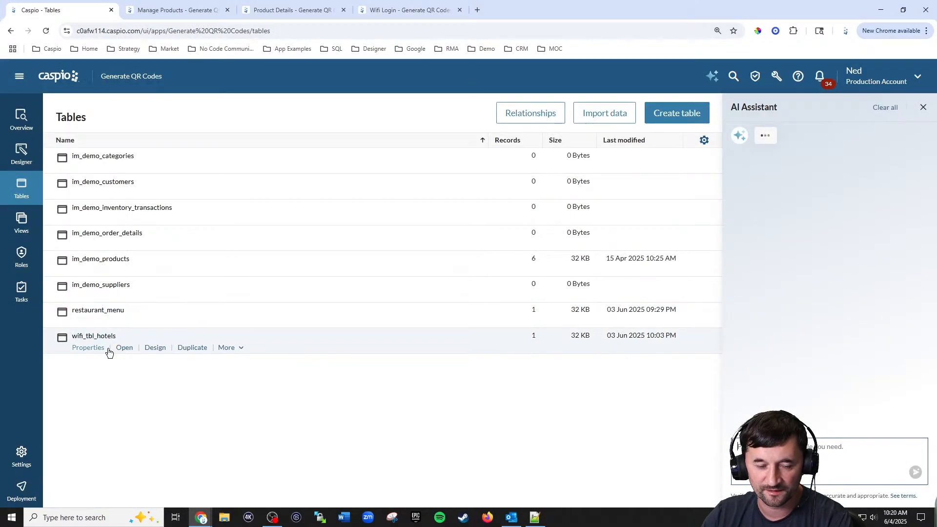
{"action": "left_click", "coordinate": [155, 350]}
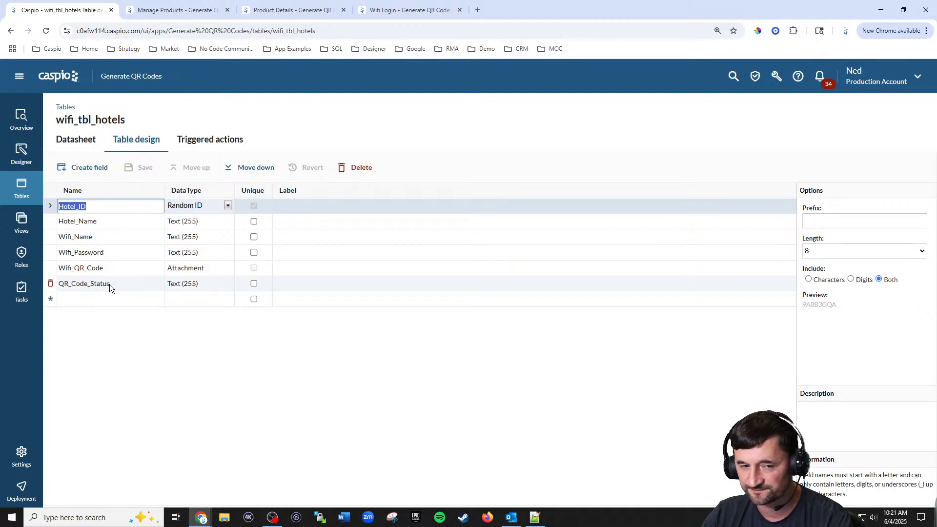
Open the Wifi Login AppPage in the Designer and examine its hotel Wi-Fi listing with the QR code preview
{"action": "left_click", "coordinate": [20, 161]}
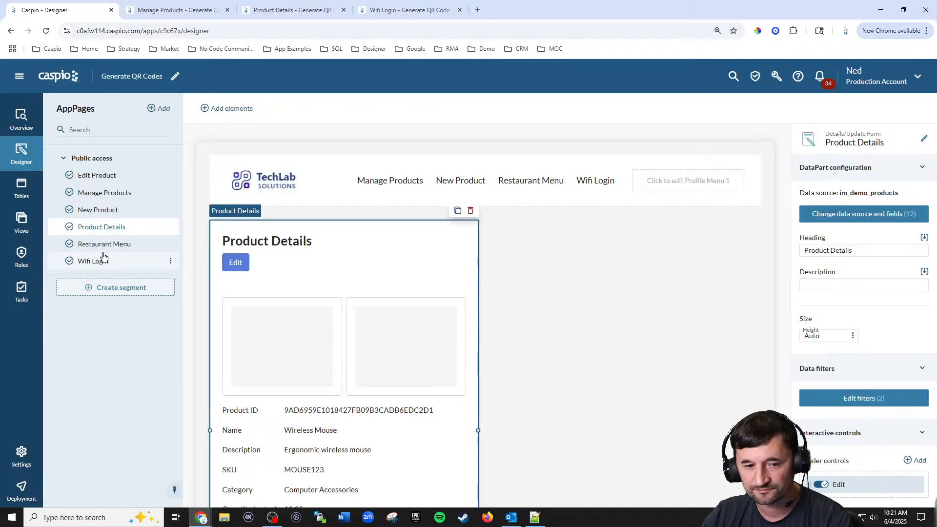
{"action": "left_click", "coordinate": [103, 264]}
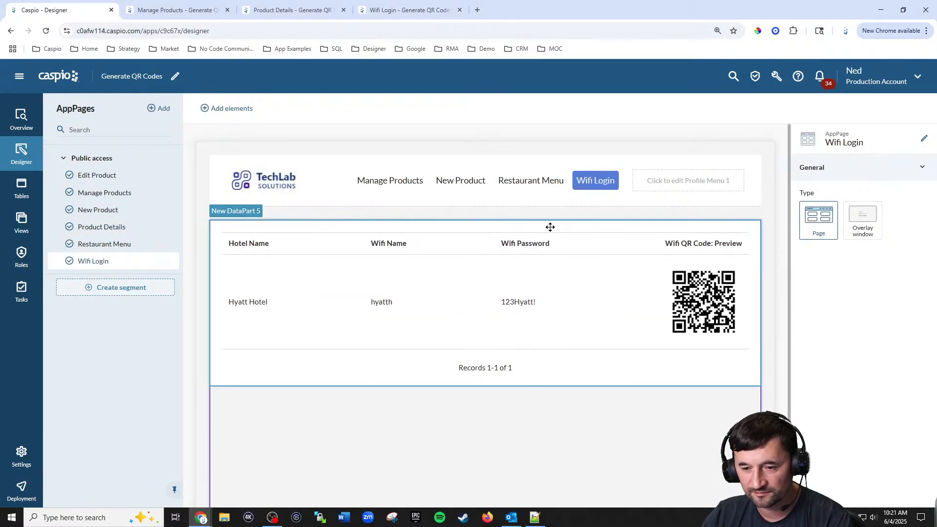
{"action": "scroll", "coordinate": [488, 220], "scroll_direction": "down", "scroll_amount": 1}
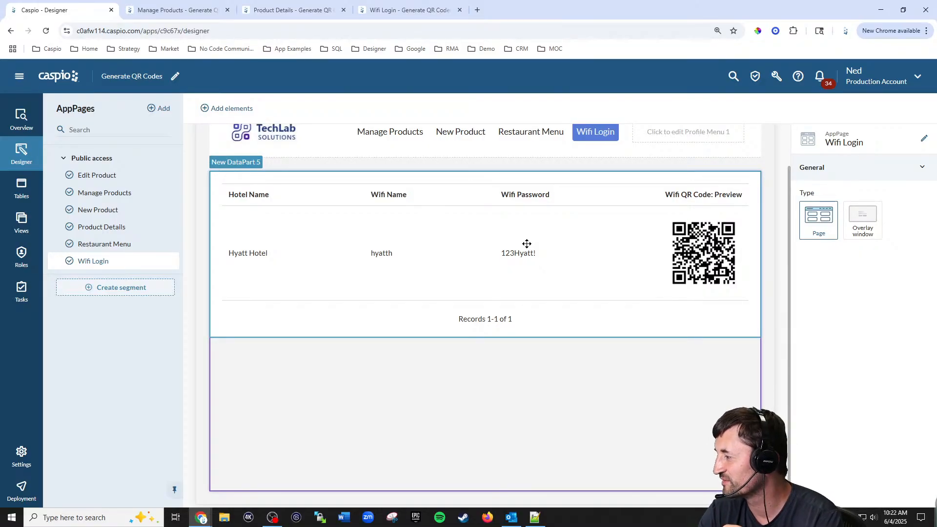
{"action": "scroll", "coordinate": [526, 244], "scroll_direction": "up", "scroll_amount": 1}
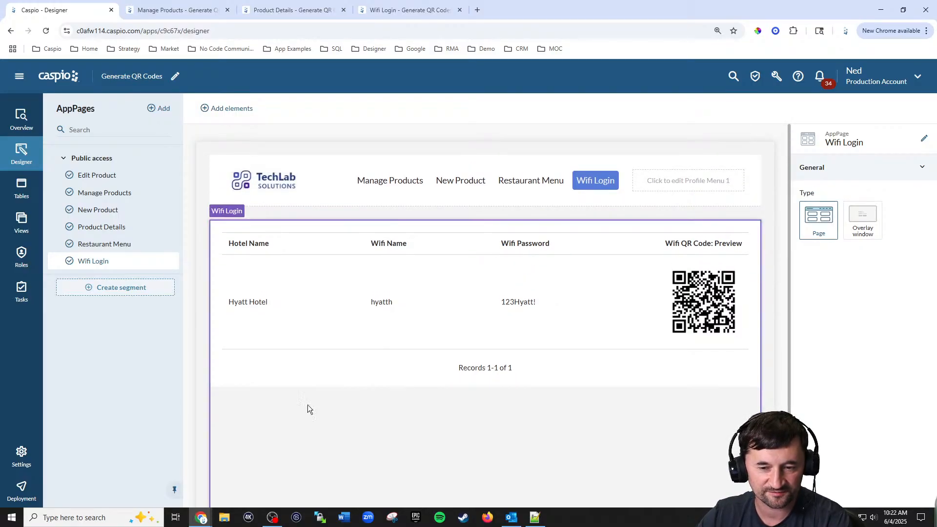
Return to the installed integrations, open the QR Code Generator extension and view its profiles
{"action": "left_click", "coordinate": [19, 76]}
{"action": "left_click", "coordinate": [62, 256]}
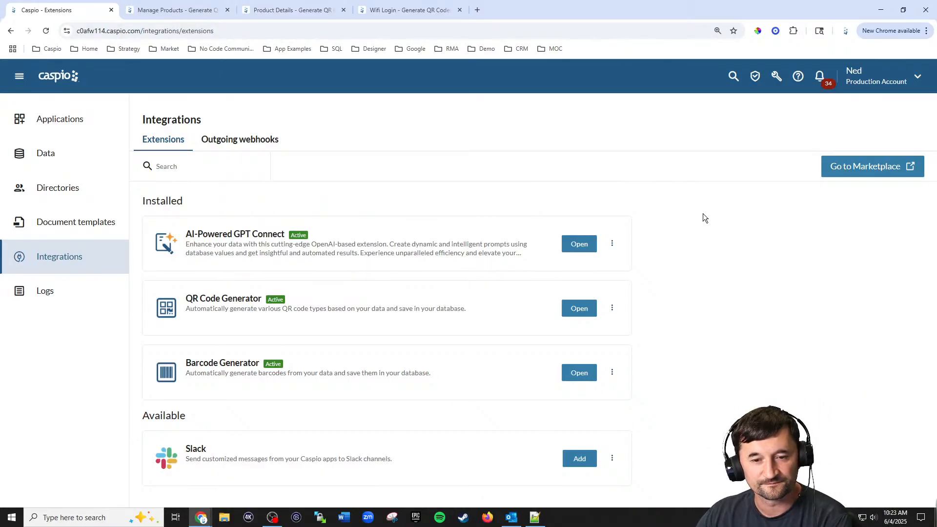
{"action": "left_click", "coordinate": [579, 308]}
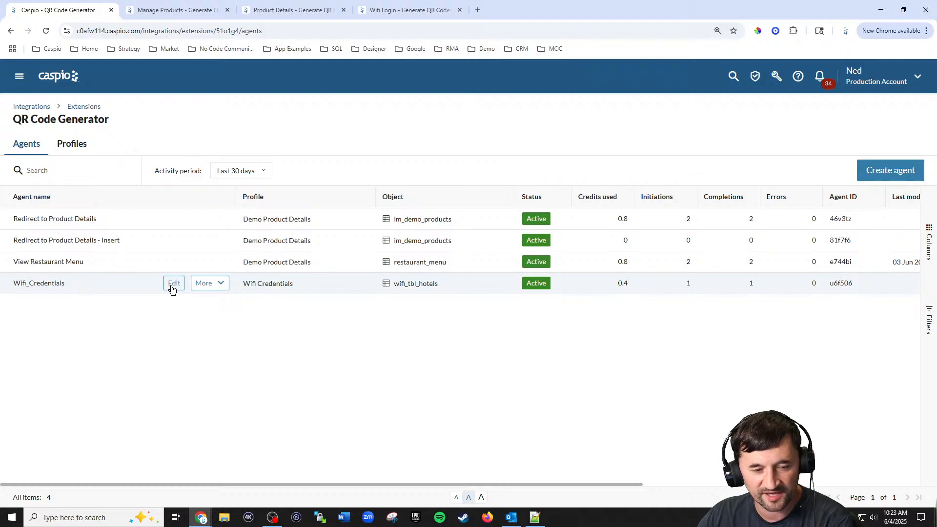
{"action": "left_click", "coordinate": [74, 144]}
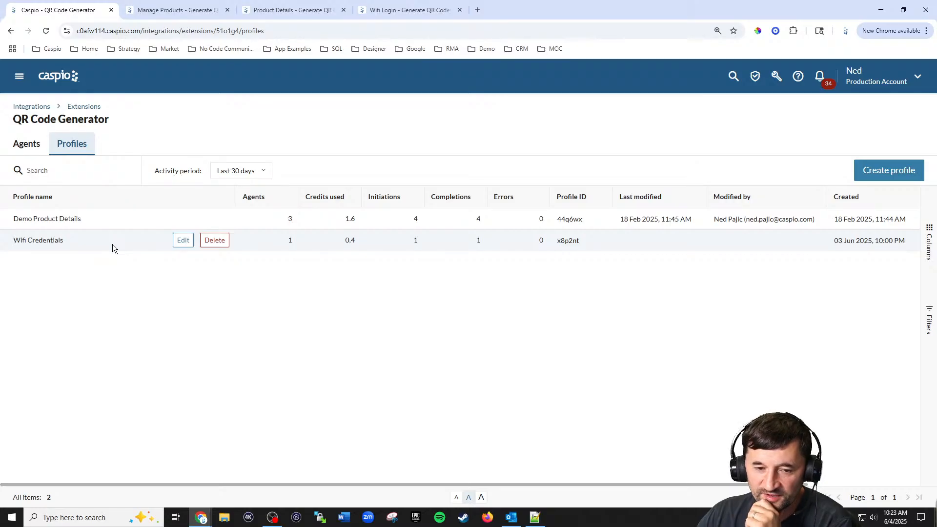
Examine the available QR code types in the Demo Product Details profile, and check the Wifi Credentials profile's settings without saving
{"action": "left_click", "coordinate": [183, 219]}
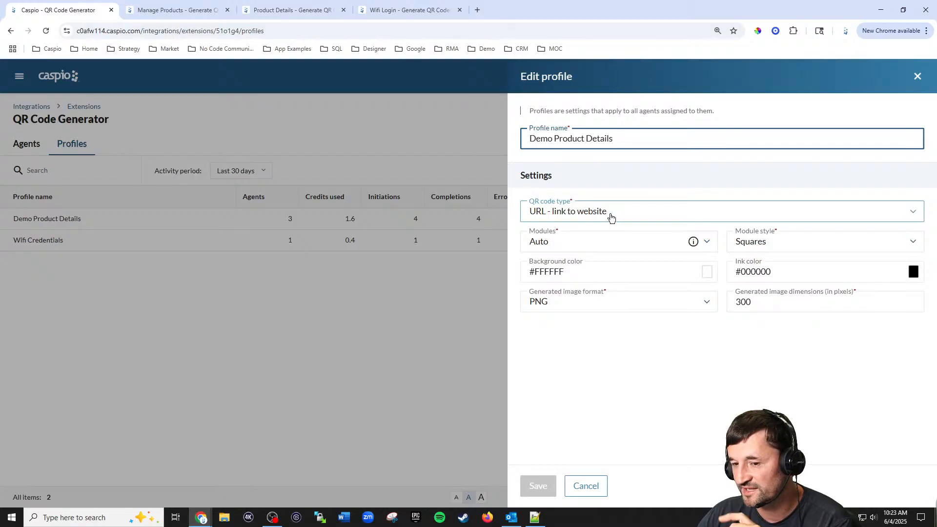
{"action": "left_click", "coordinate": [611, 217]}
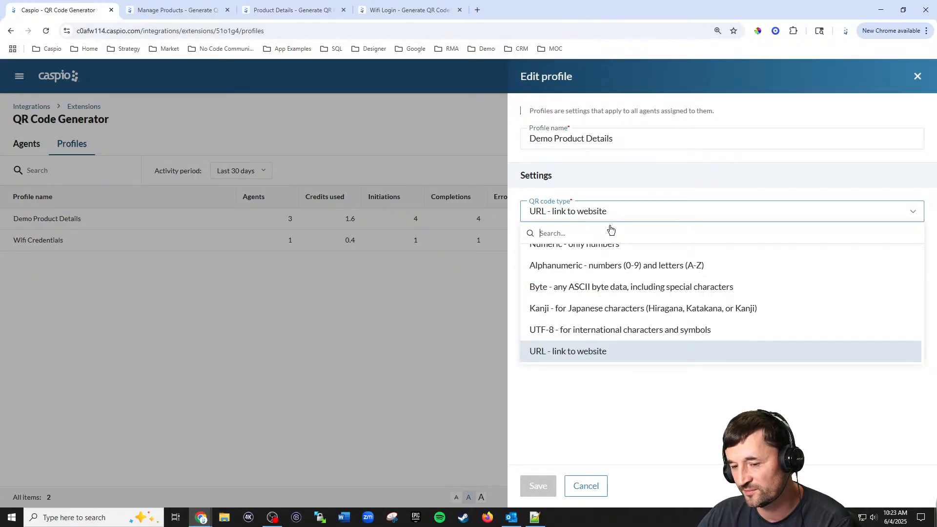
{"action": "scroll", "coordinate": [636, 289], "scroll_direction": "up", "scroll_amount": 1}
{"action": "scroll", "coordinate": [636, 290], "scroll_direction": "down", "scroll_amount": 2}
{"action": "scroll", "coordinate": [636, 290], "scroll_direction": "down", "scroll_amount": 3}
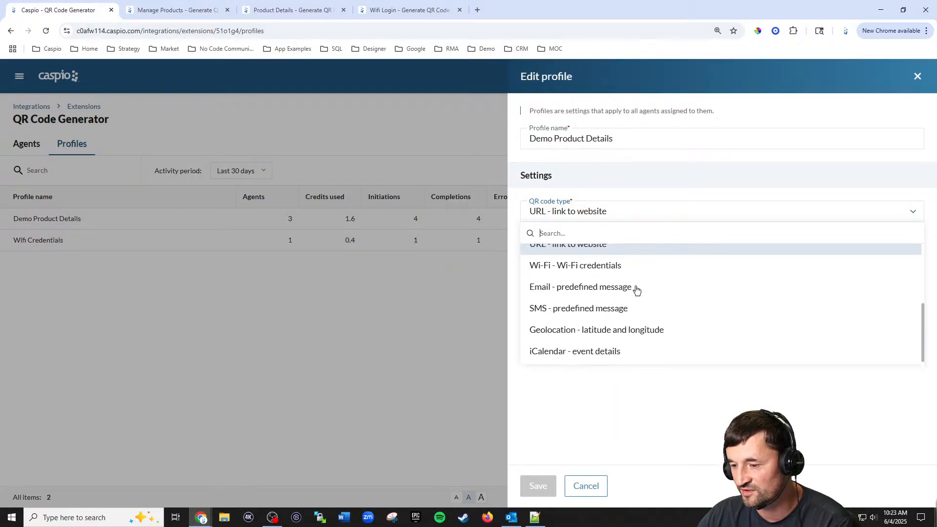
{"action": "scroll", "coordinate": [641, 292], "scroll_direction": "up", "scroll_amount": 2}
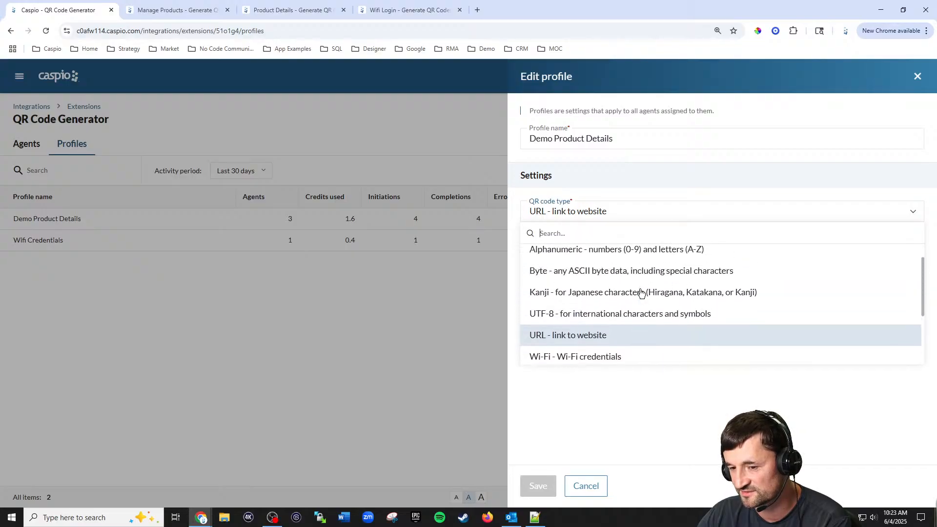
{"action": "scroll", "coordinate": [653, 288], "scroll_direction": "down", "scroll_amount": 1}
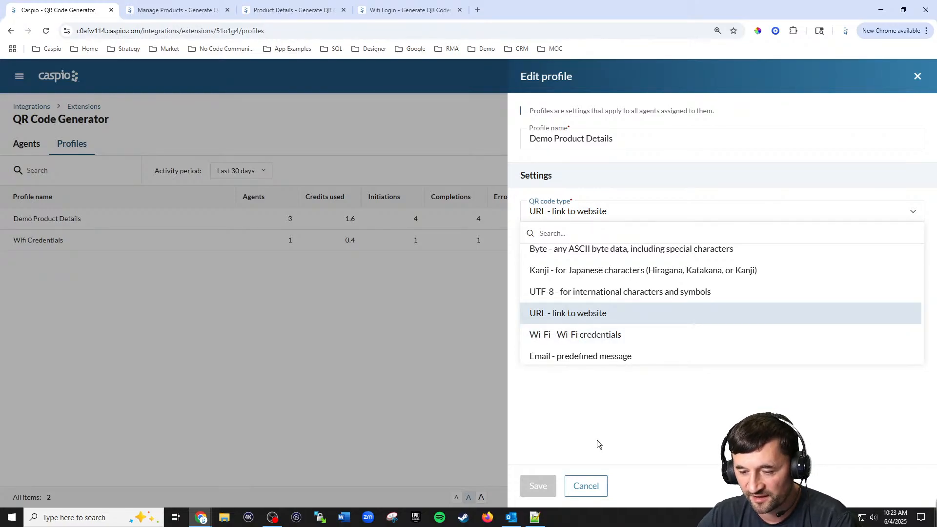
{"action": "left_click", "coordinate": [598, 486]}
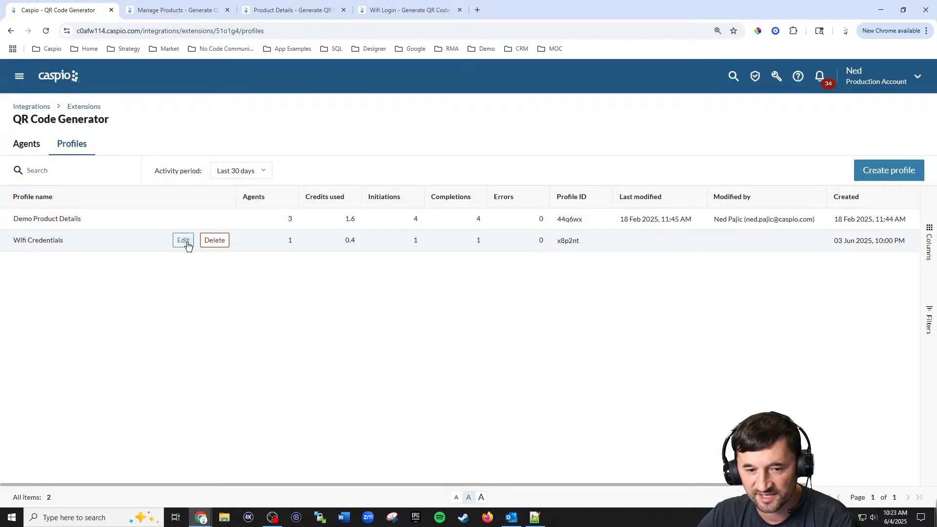
{"action": "left_click", "coordinate": [186, 242]}
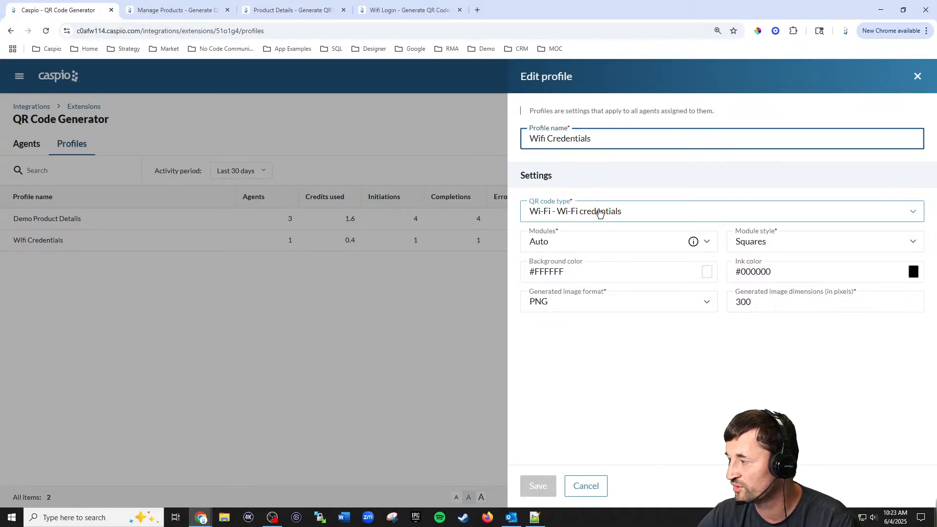
{"action": "left_click", "coordinate": [589, 486]}
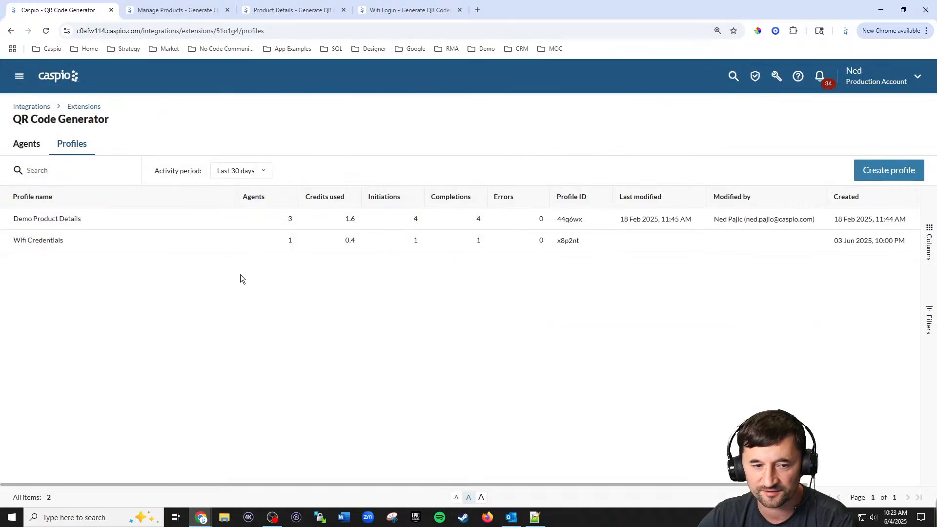
Open the Wifi_Credentials agent for editing and review its assigned profile, data source and trigger event
{"action": "left_click", "coordinate": [41, 152]}
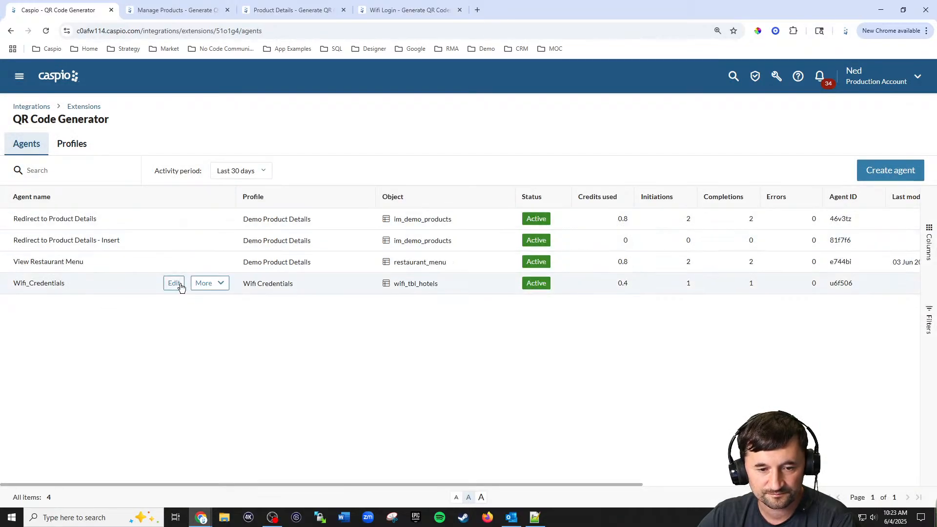
{"action": "left_click", "coordinate": [180, 282]}
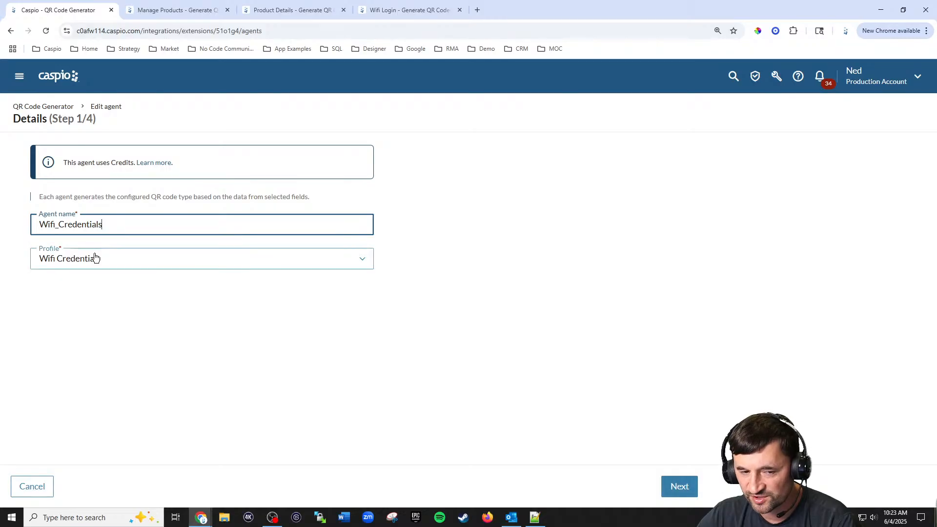
{"action": "left_click", "coordinate": [685, 488]}
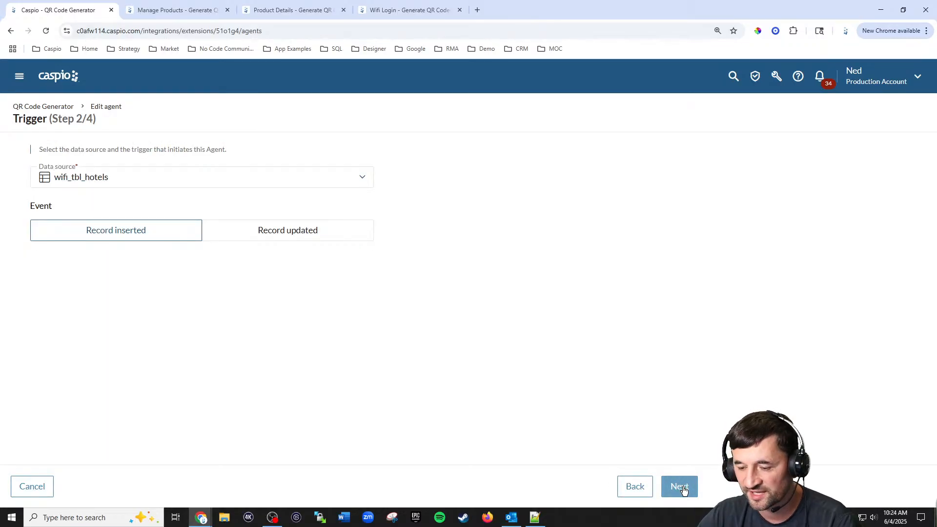
{"action": "left_click", "coordinate": [683, 489]}
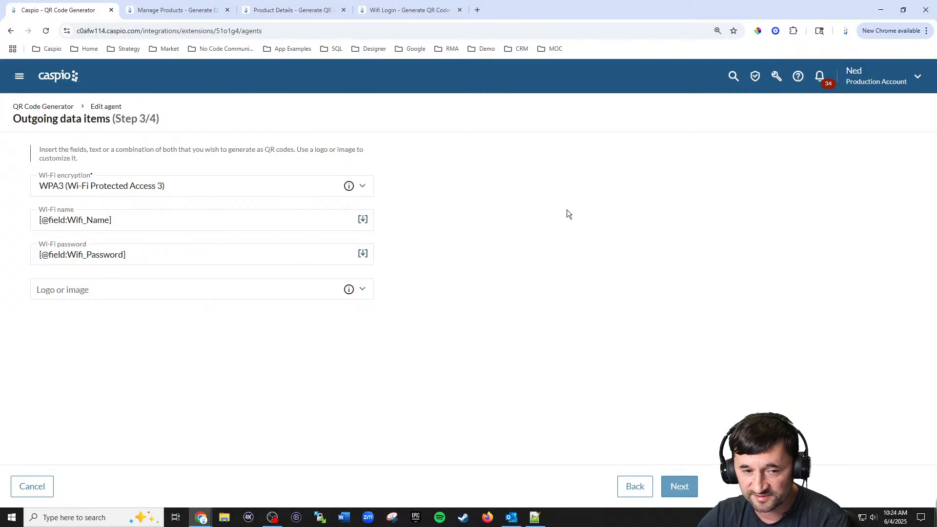
Examine the agent's Wi-Fi encryption options, name, password and logo settings, and continue to the incoming data items
{"action": "left_click", "coordinate": [364, 189]}
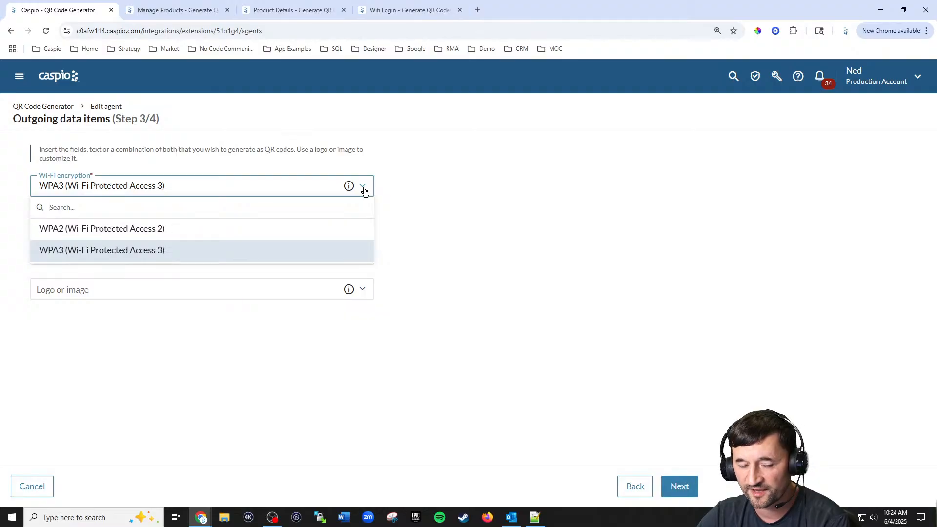
{"action": "left_click", "coordinate": [438, 186]}
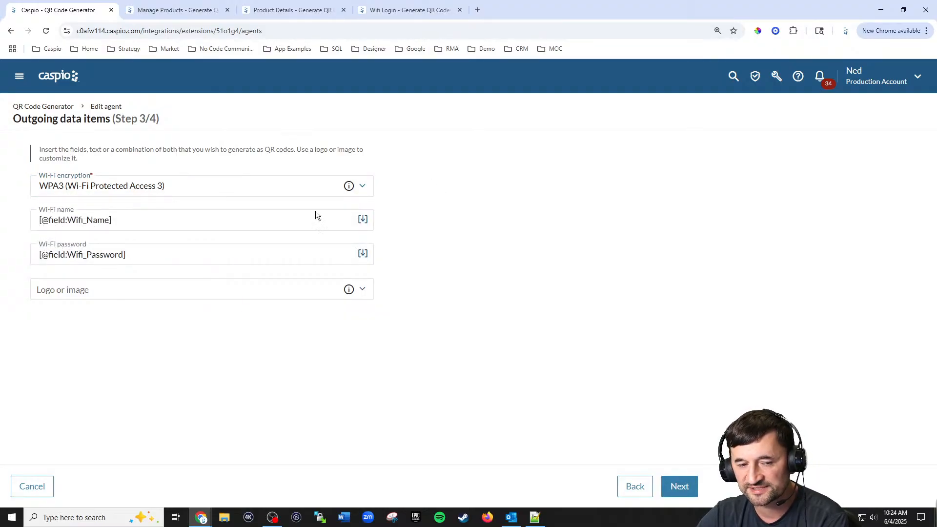
{"action": "left_click", "coordinate": [147, 226]}
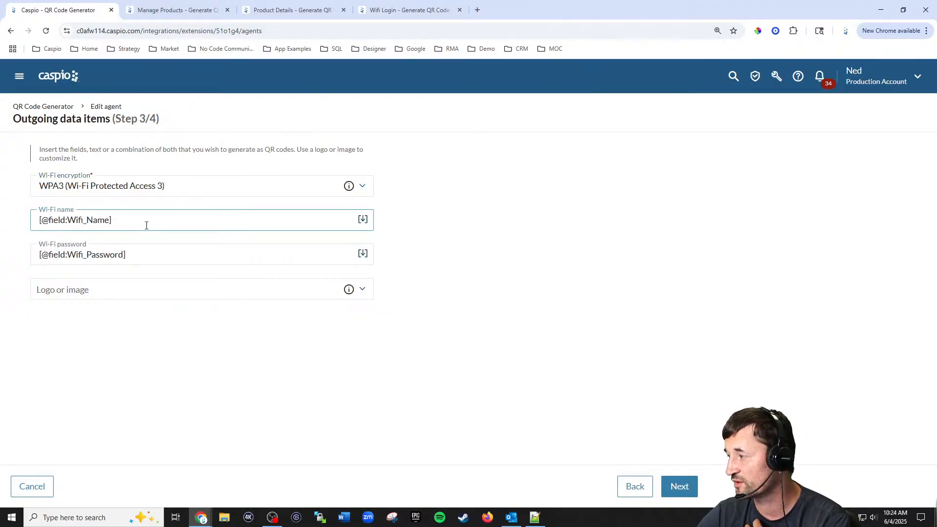
{"action": "left_click", "coordinate": [130, 252]}
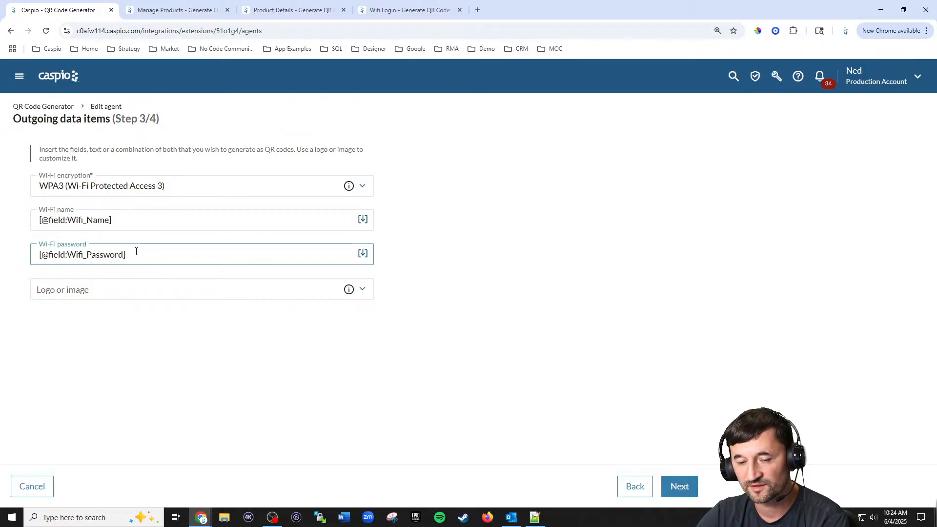
{"action": "left_click", "coordinate": [289, 296]}
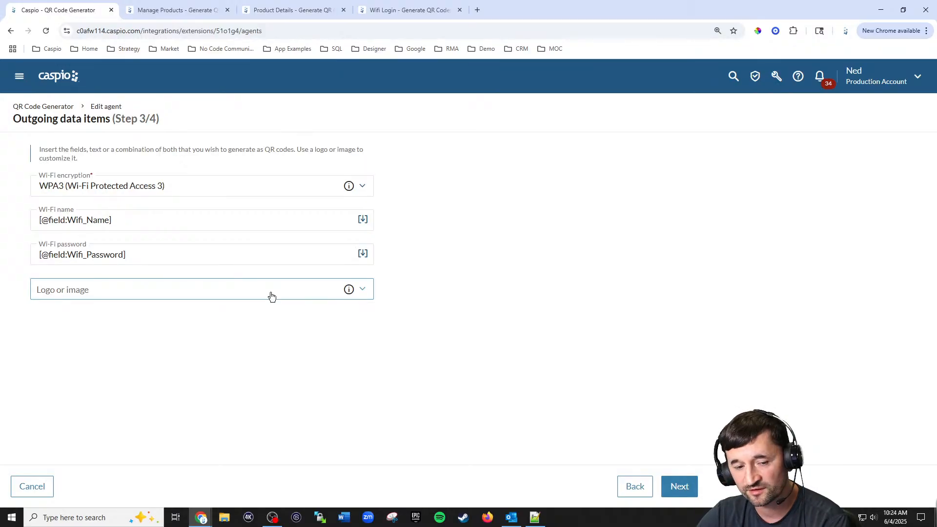
{"action": "left_click", "coordinate": [681, 489]}
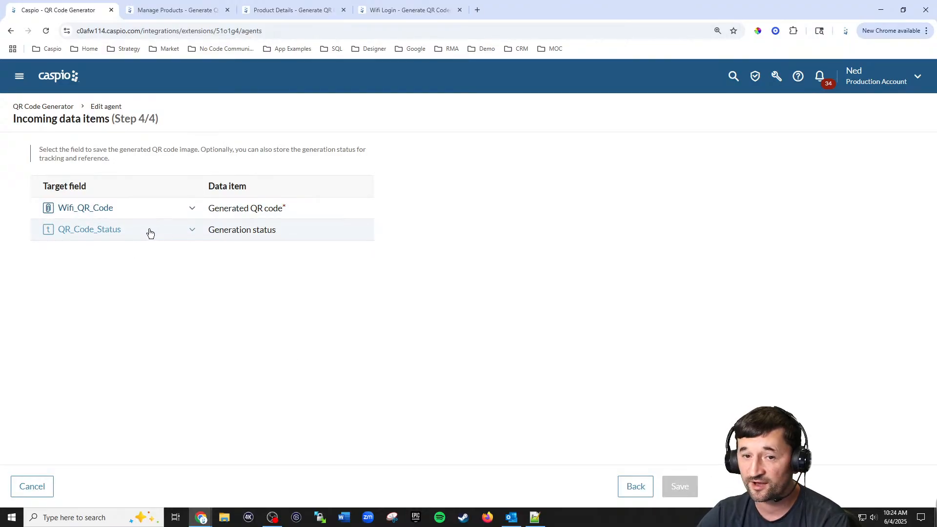
View the hotel's QR code on the deployed Wifi Login page and return to the agent's incoming data items
{"action": "left_click", "coordinate": [410, 10]}
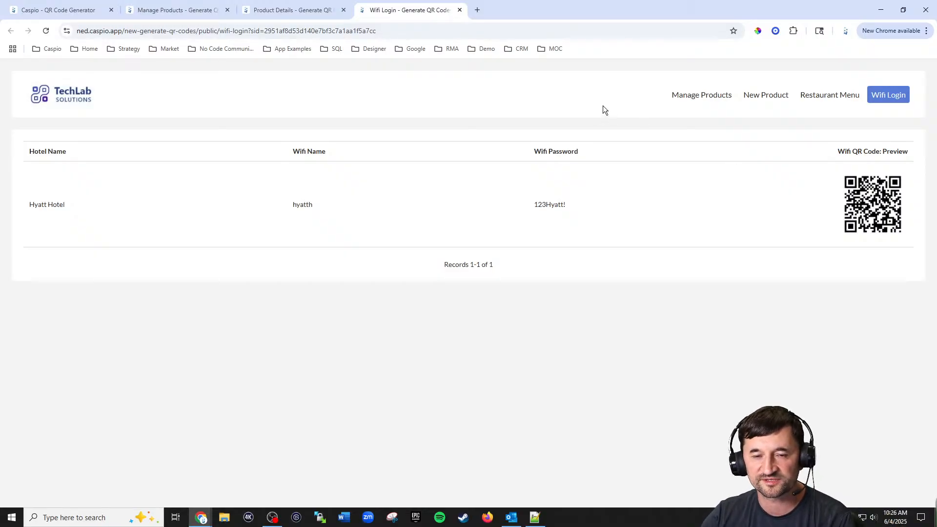
{"action": "left_click", "coordinate": [80, 13]}
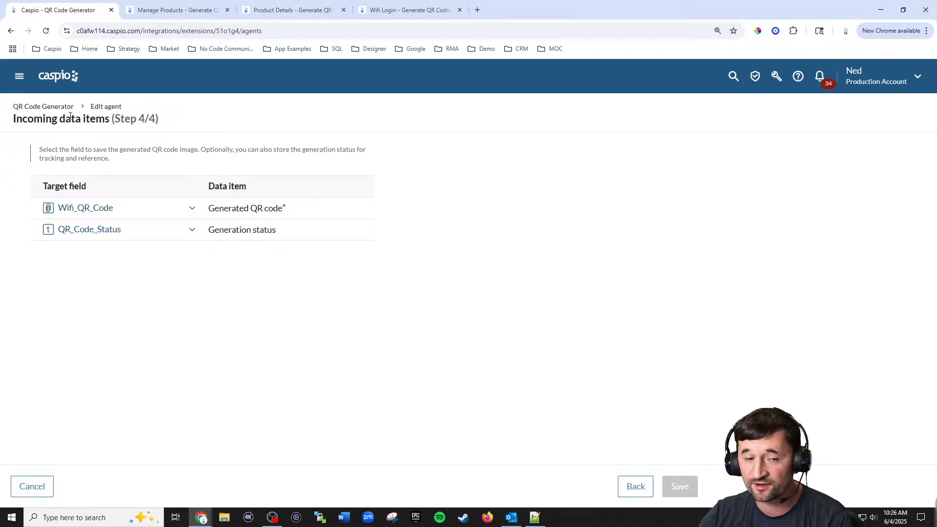
Reopen the QR Code Generator extension from the installed integrations and check which columns its agents list can show
{"action": "left_click", "coordinate": [20, 76]}
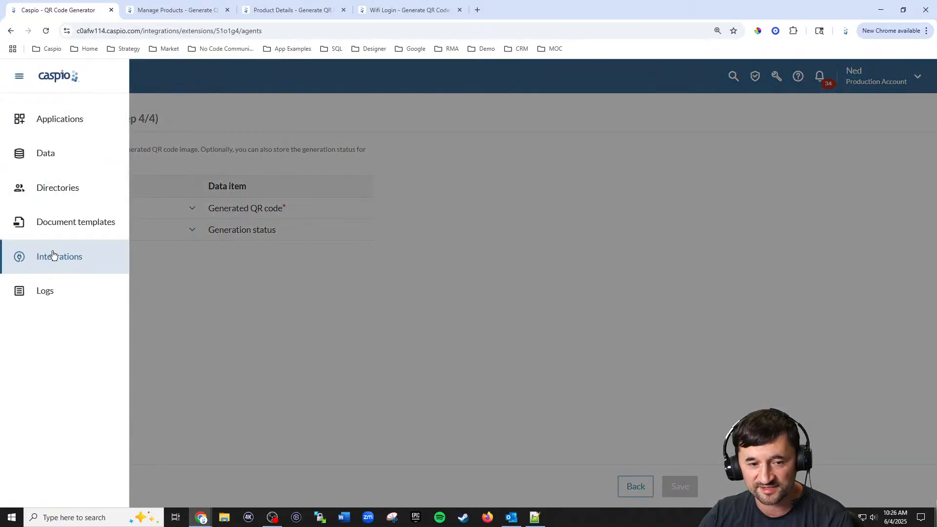
{"action": "left_click", "coordinate": [52, 256]}
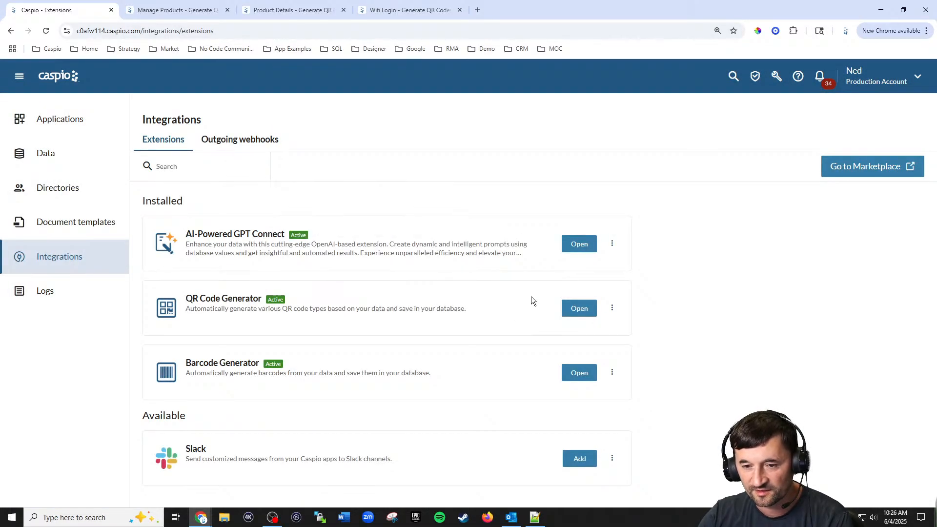
{"action": "left_click", "coordinate": [581, 312]}
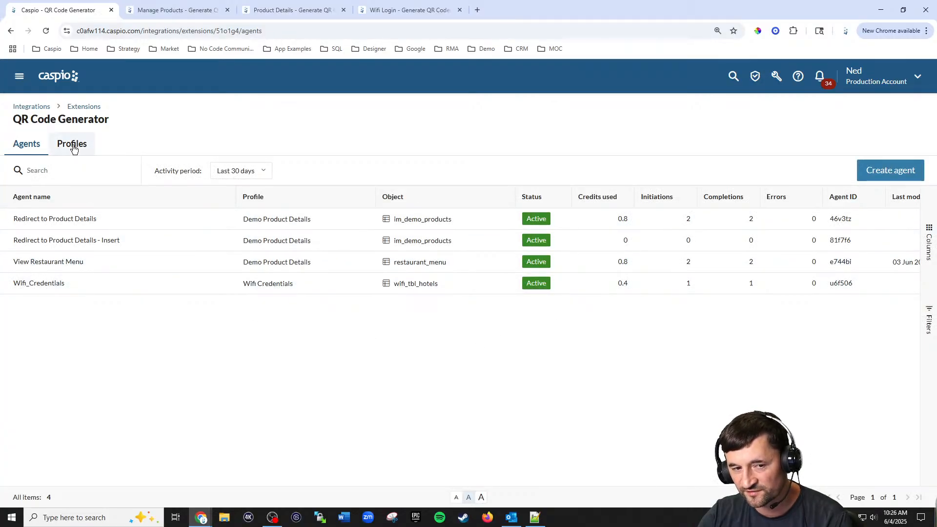
{"action": "left_click", "coordinate": [929, 234]}
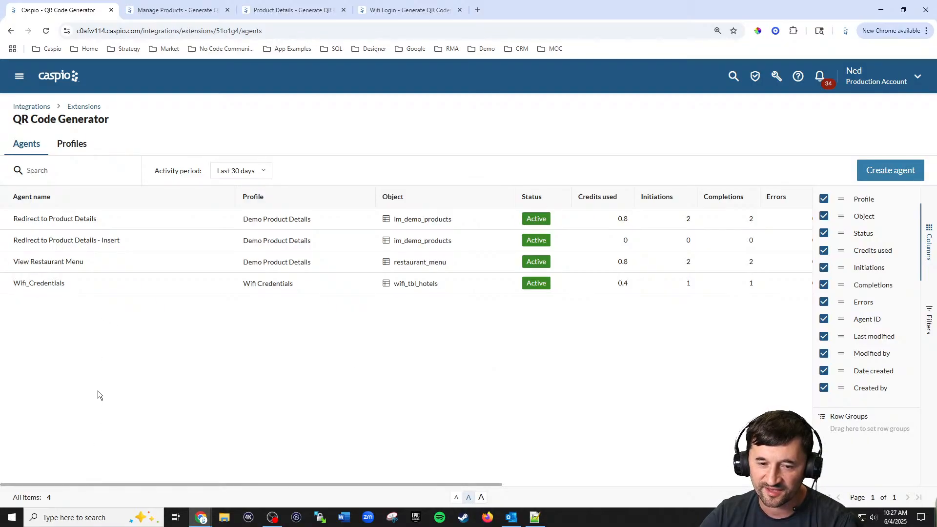
{"action": "left_click", "coordinate": [929, 239]}
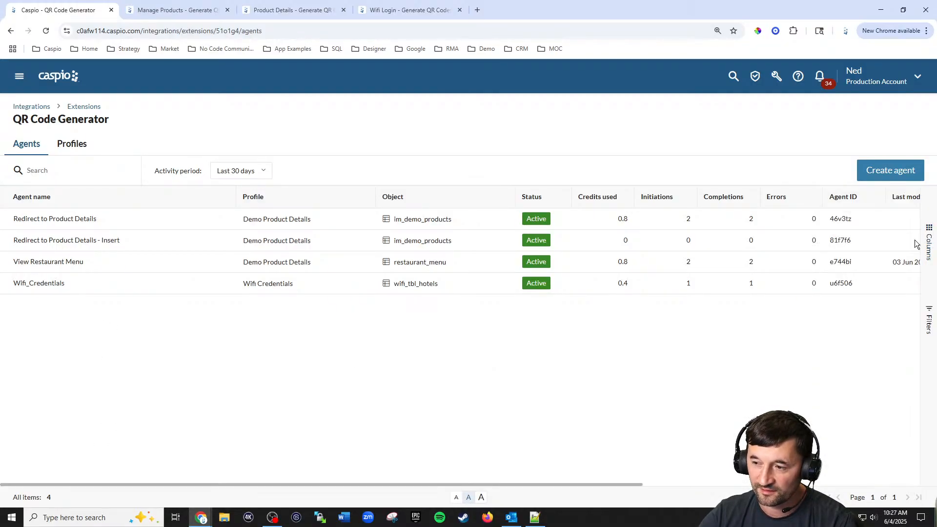